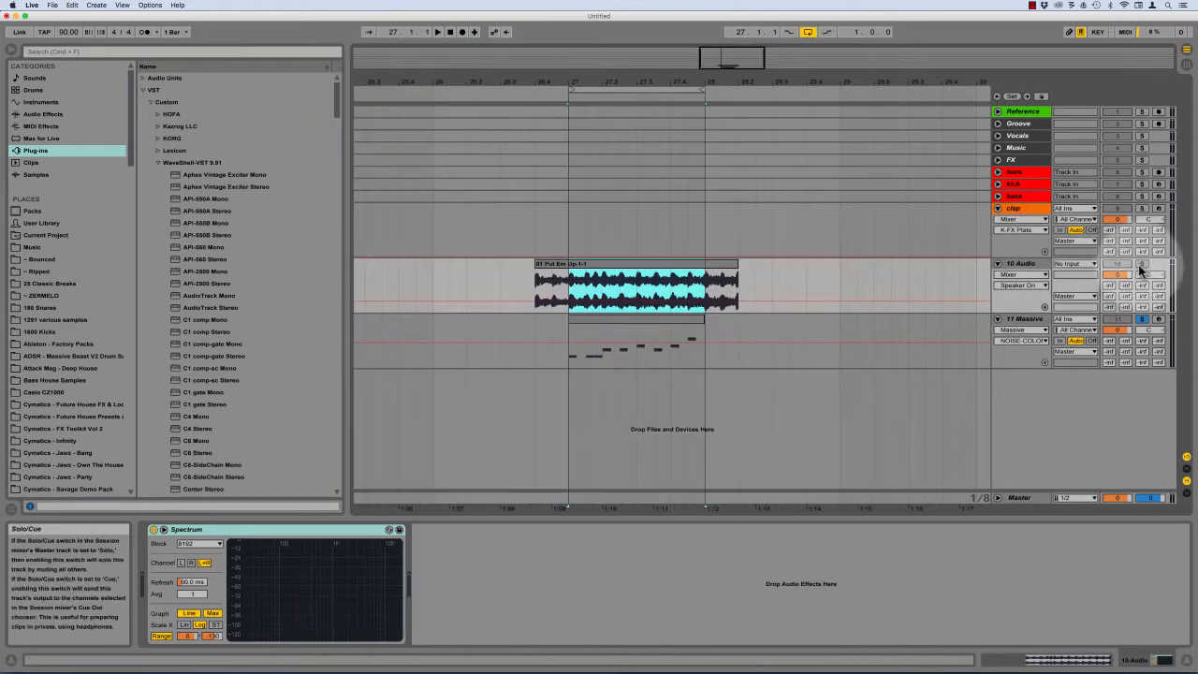
Step: Play the loop from bar 27 to hear the existing Massive part and select the 11 Massive track
click(569, 240)
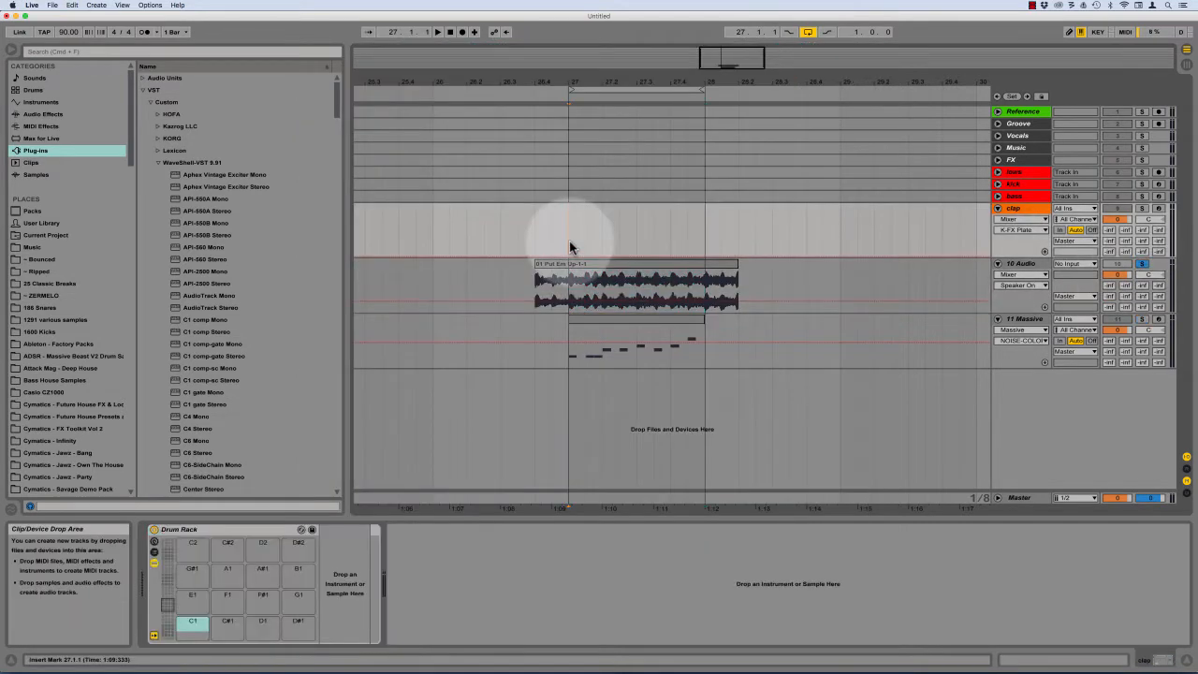
key(space)
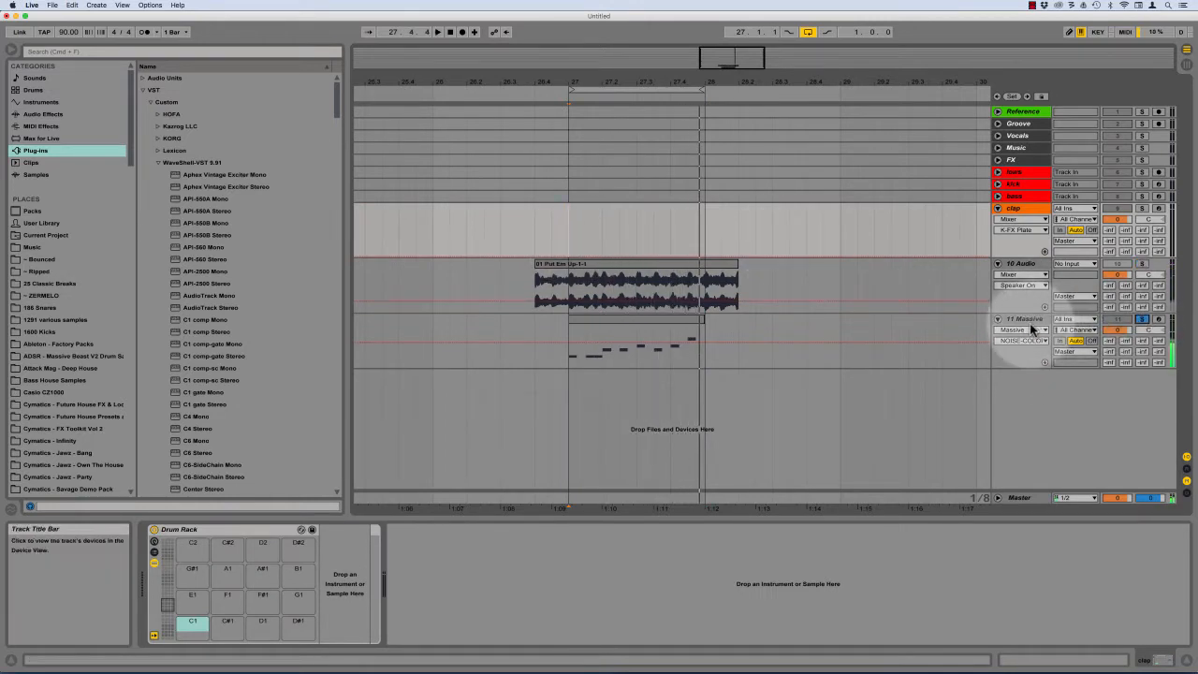
click(1022, 319)
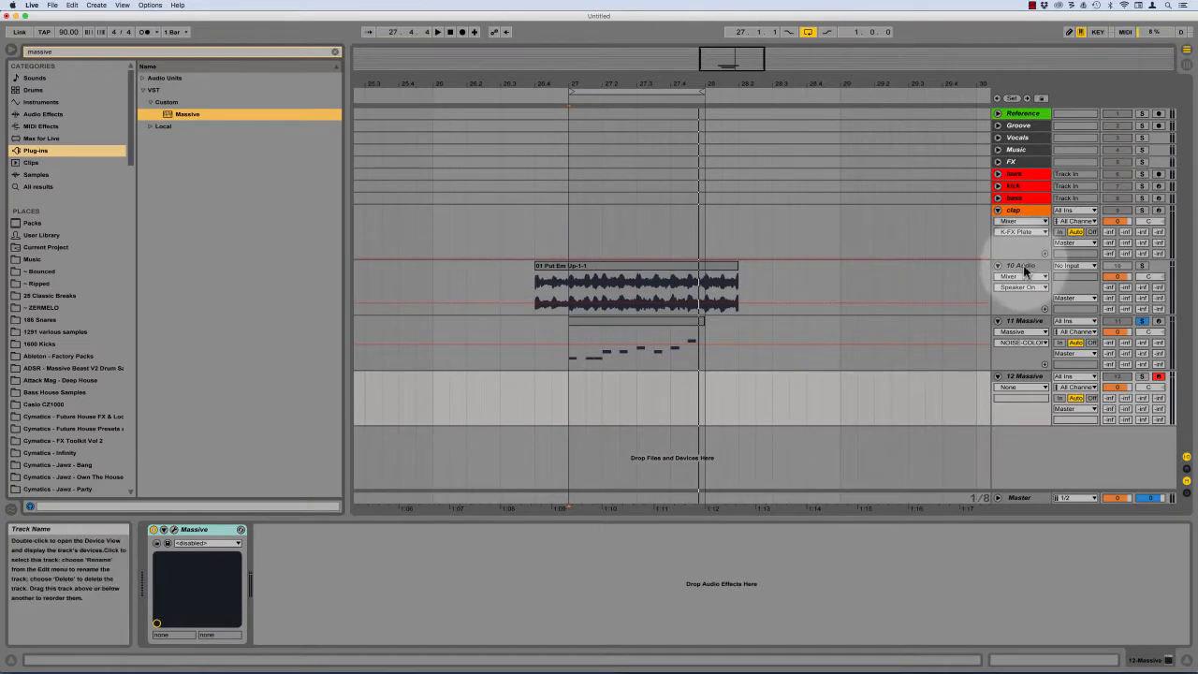
Step: Solo the 10 Audio track and examine its frequency peaks during playback in the enlarged Spectrum display
click(1143, 266)
click(1018, 266)
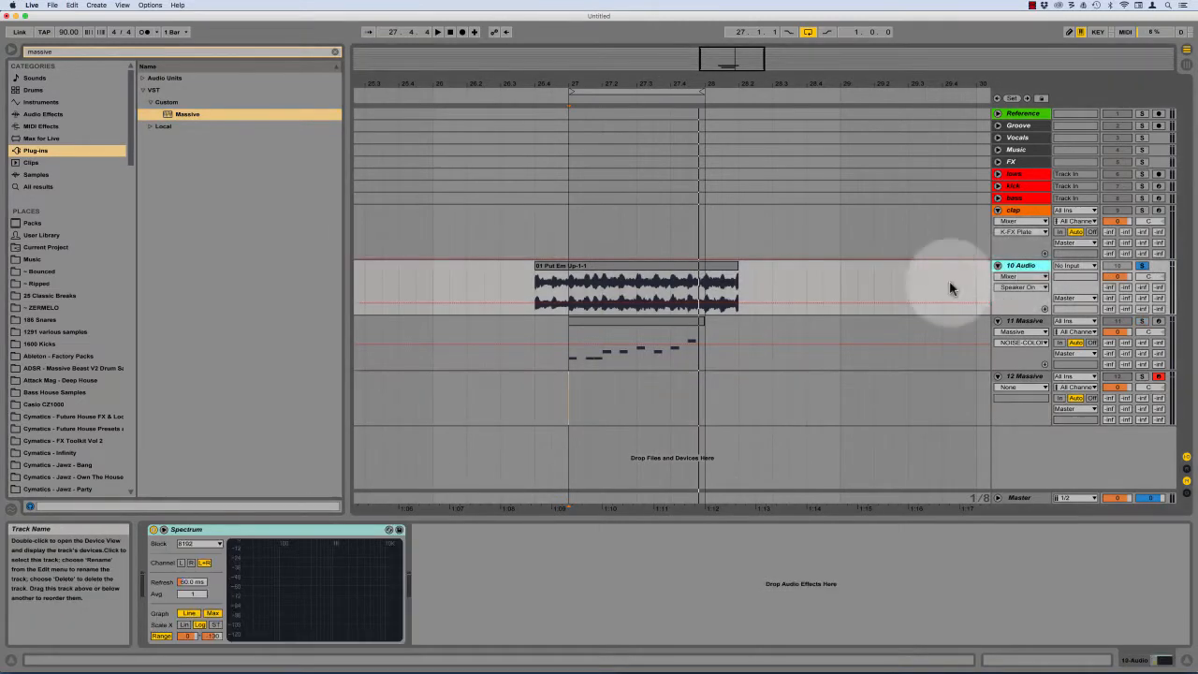
click(164, 530)
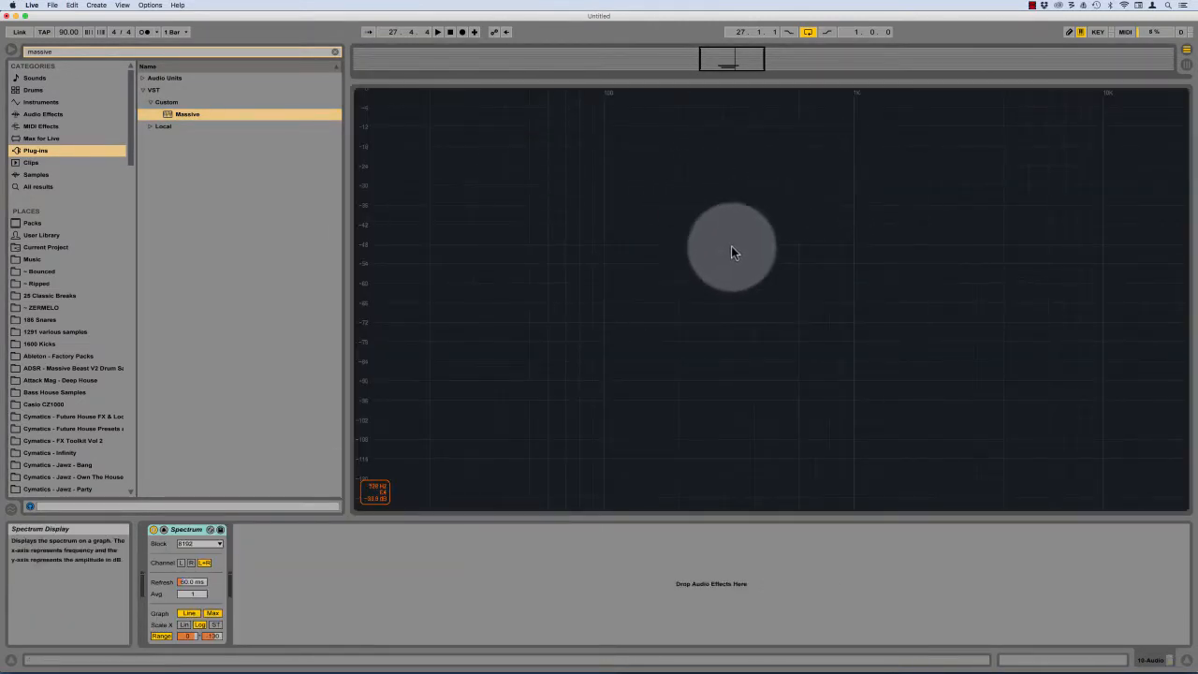
key(space)
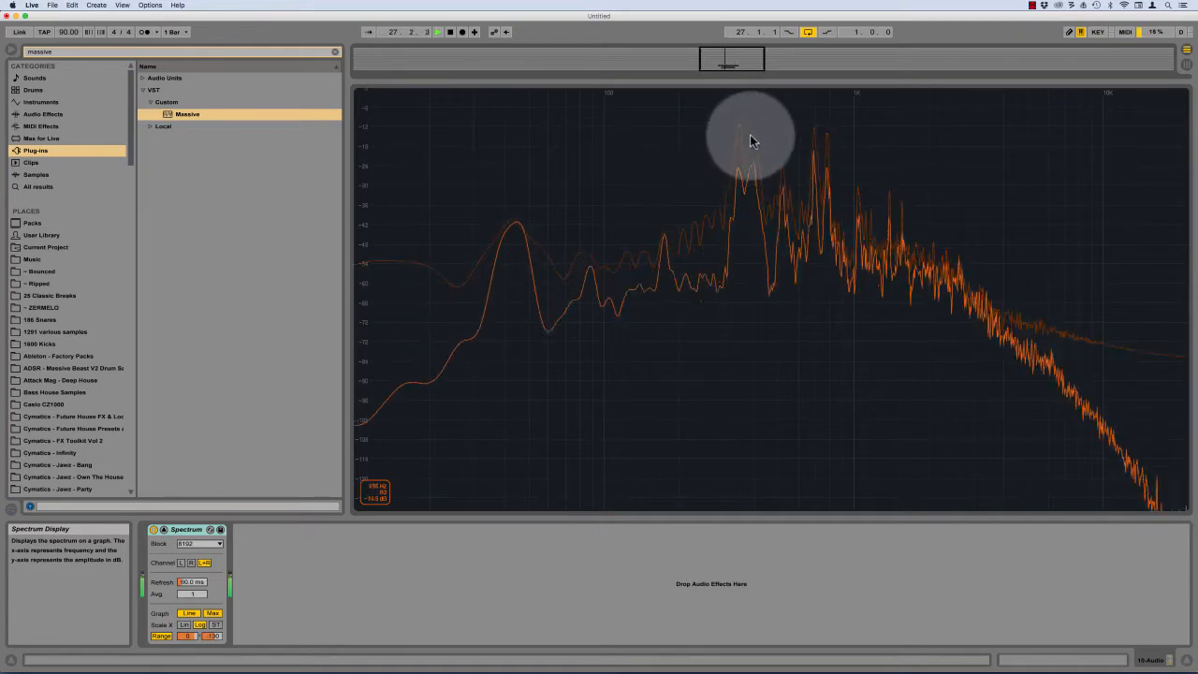
key(space)
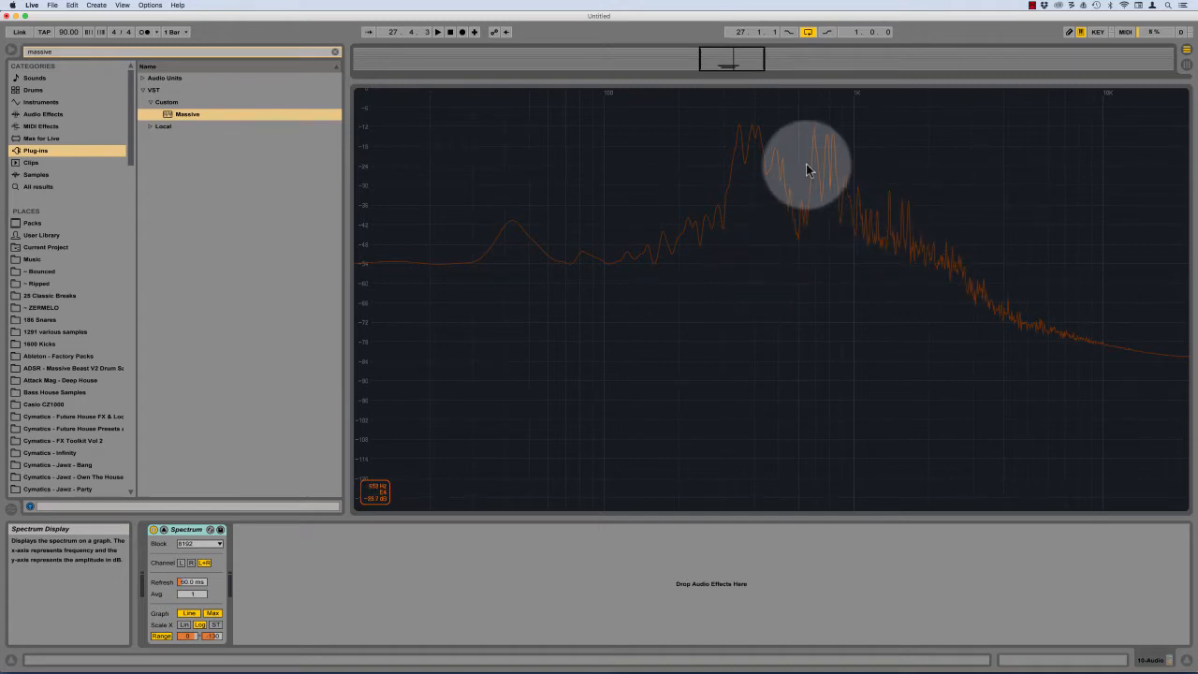
double_click(846, 277)
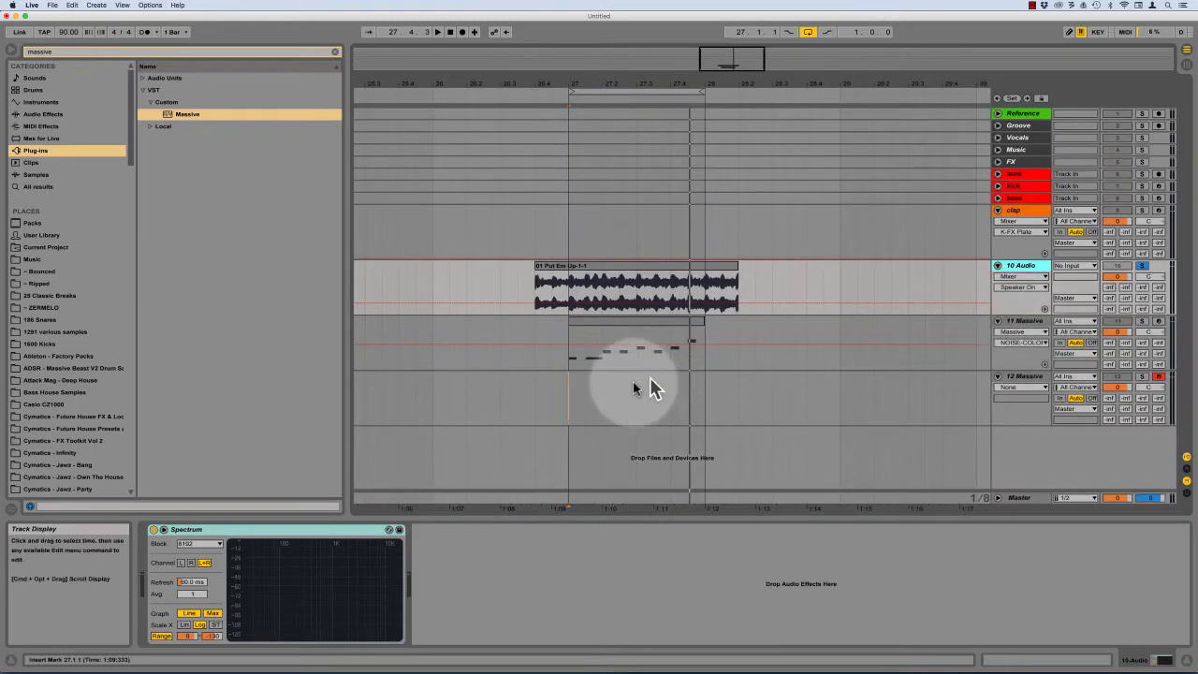
Step: Select bar 27 on the 12 Massive track and set Massive's OSC2 pitch to 12.00 and OSC3 pitch to 24.00
drag(568, 389, 708, 388)
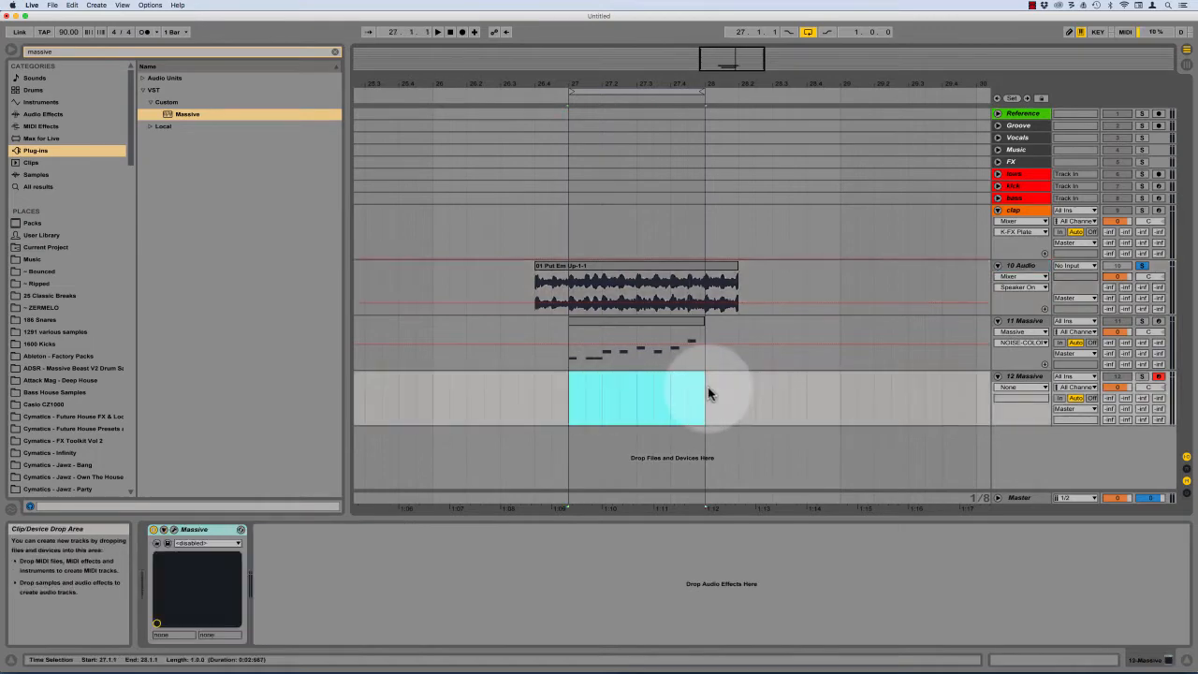
click(1027, 376)
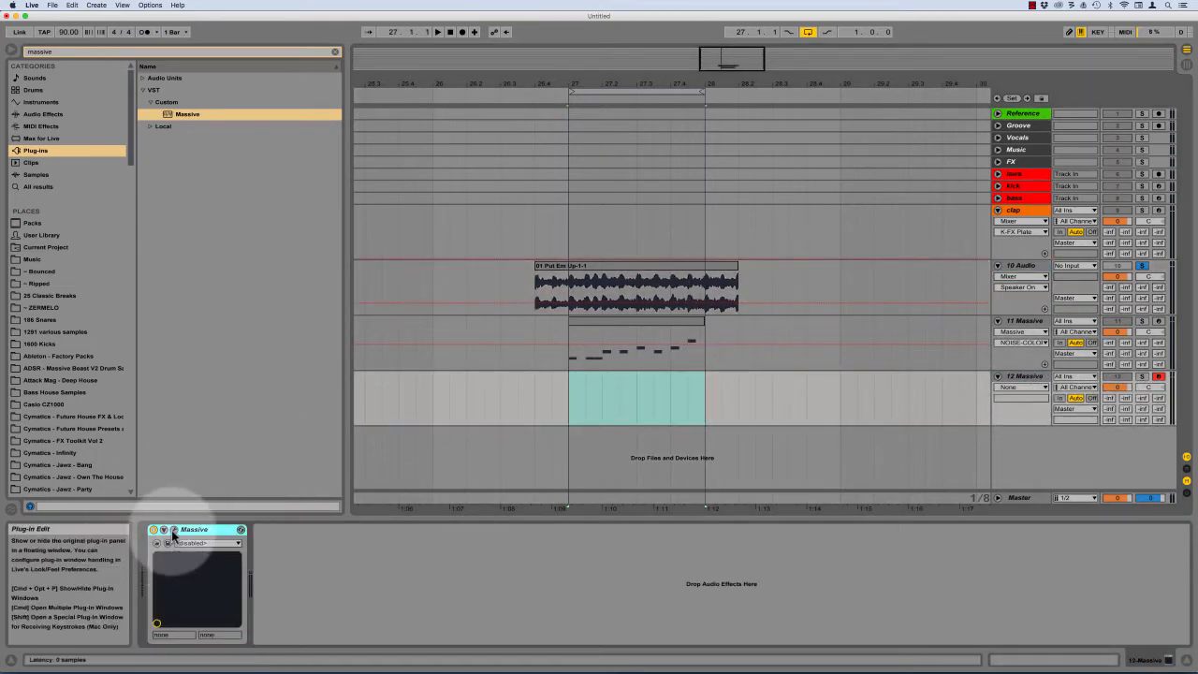
click(173, 535)
drag(325, 109, 580, 177)
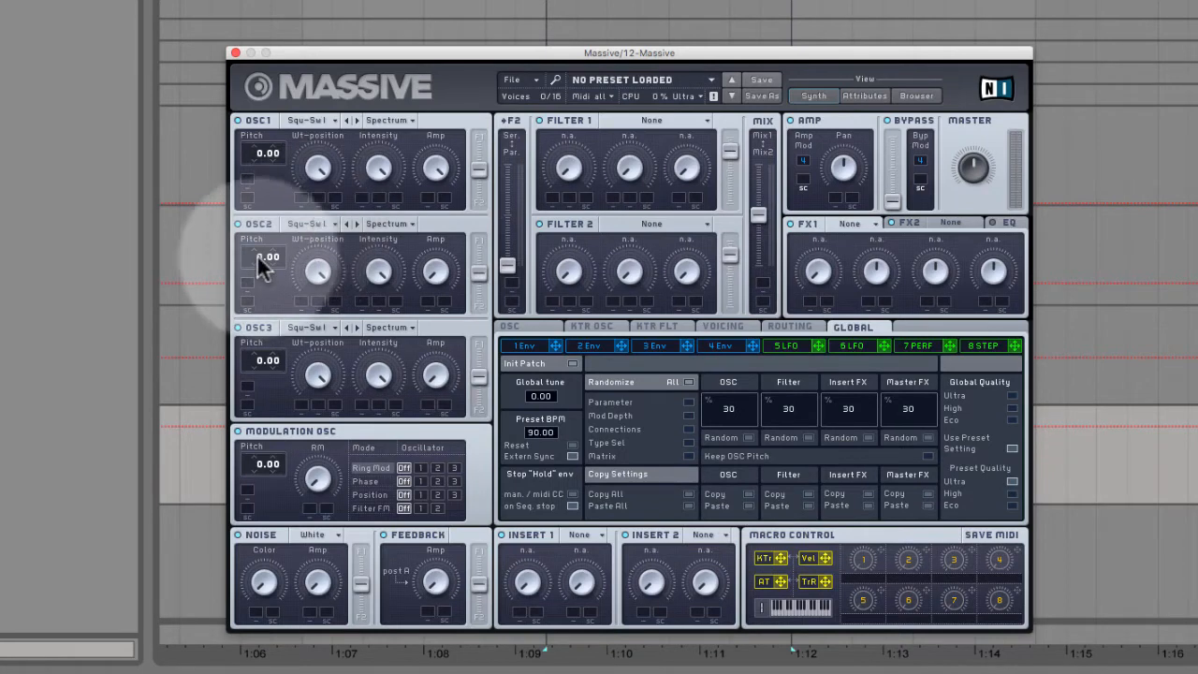
drag(262, 255, 274, 247)
drag(259, 357, 278, 344)
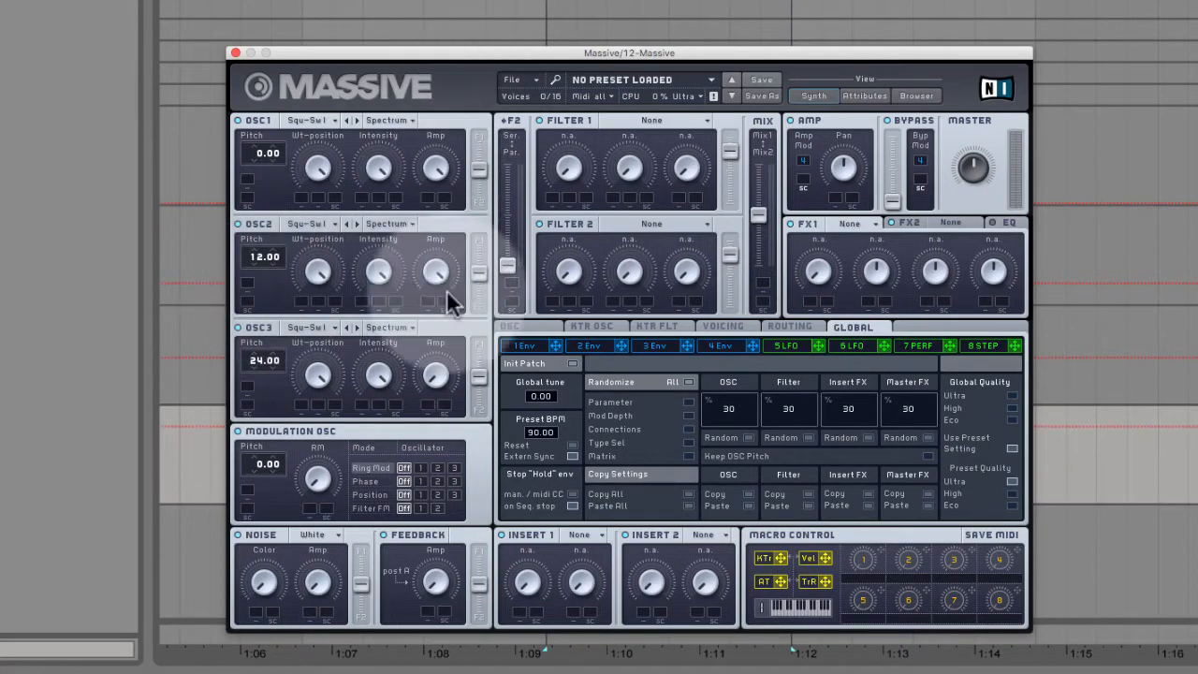
click(235, 53)
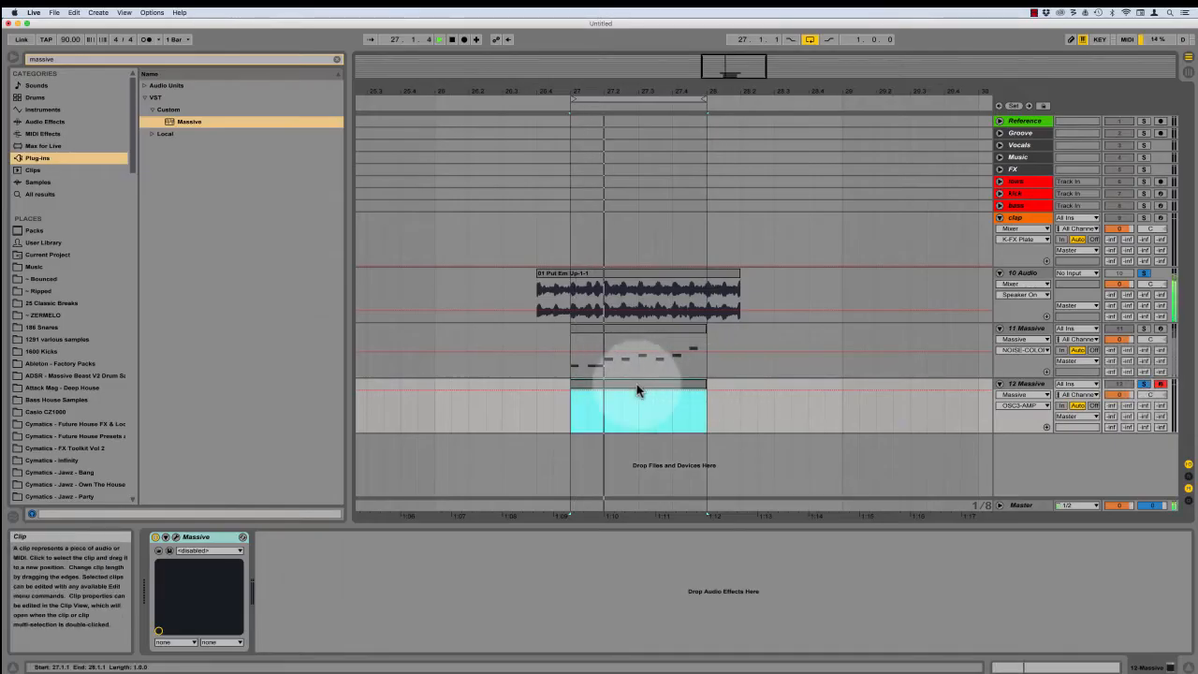
Step: Open the MIDI clip on the 12 Massive track, enable note preview and audition piano keys down to F3 against the reference loop
double_click(638, 386)
key(space)
drag(294, 315, 312, 117)
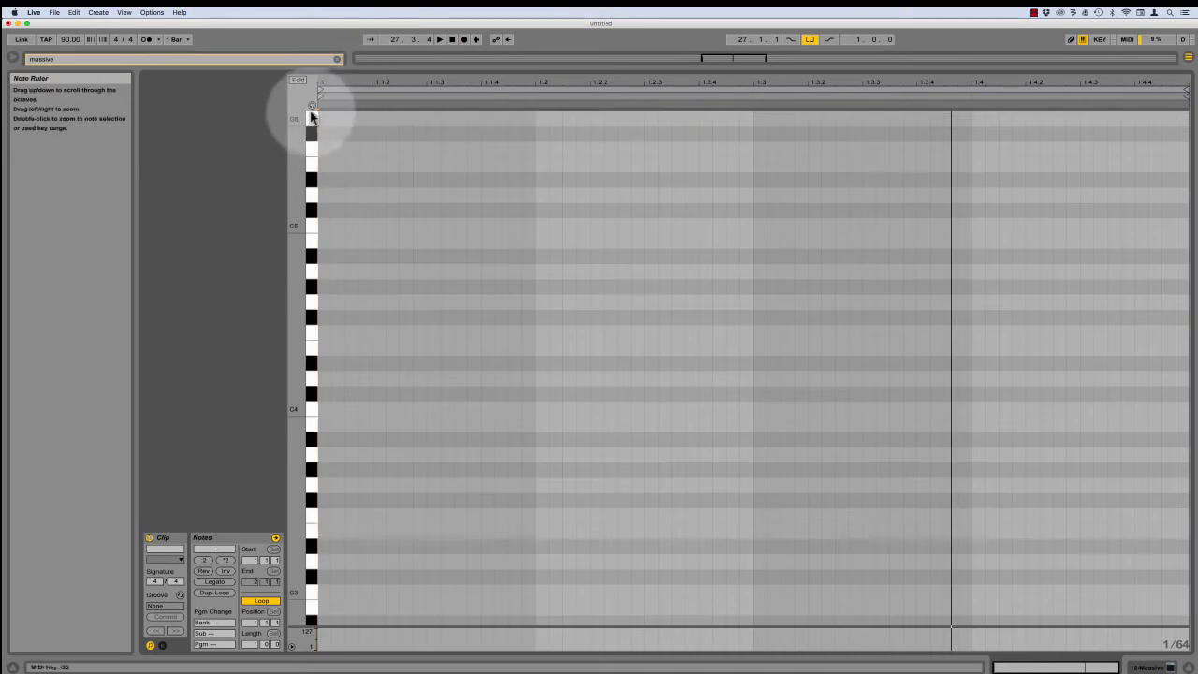
click(313, 108)
key(space)
key(space)
key(space)
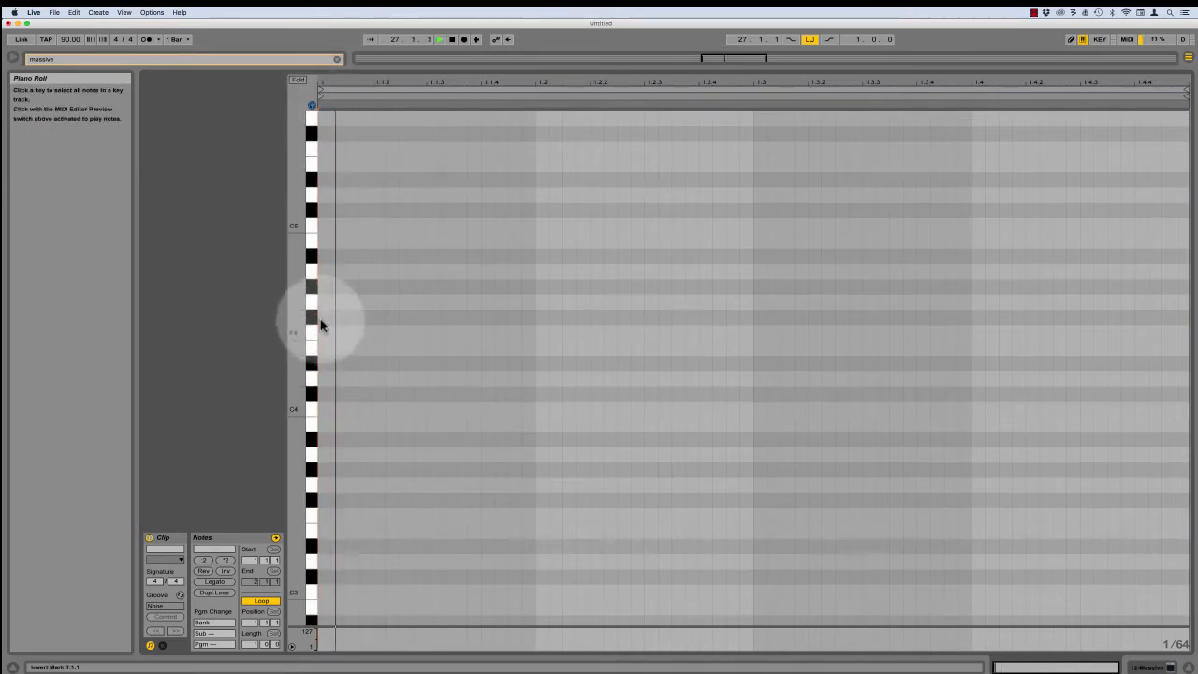
click(312, 342)
click(312, 517)
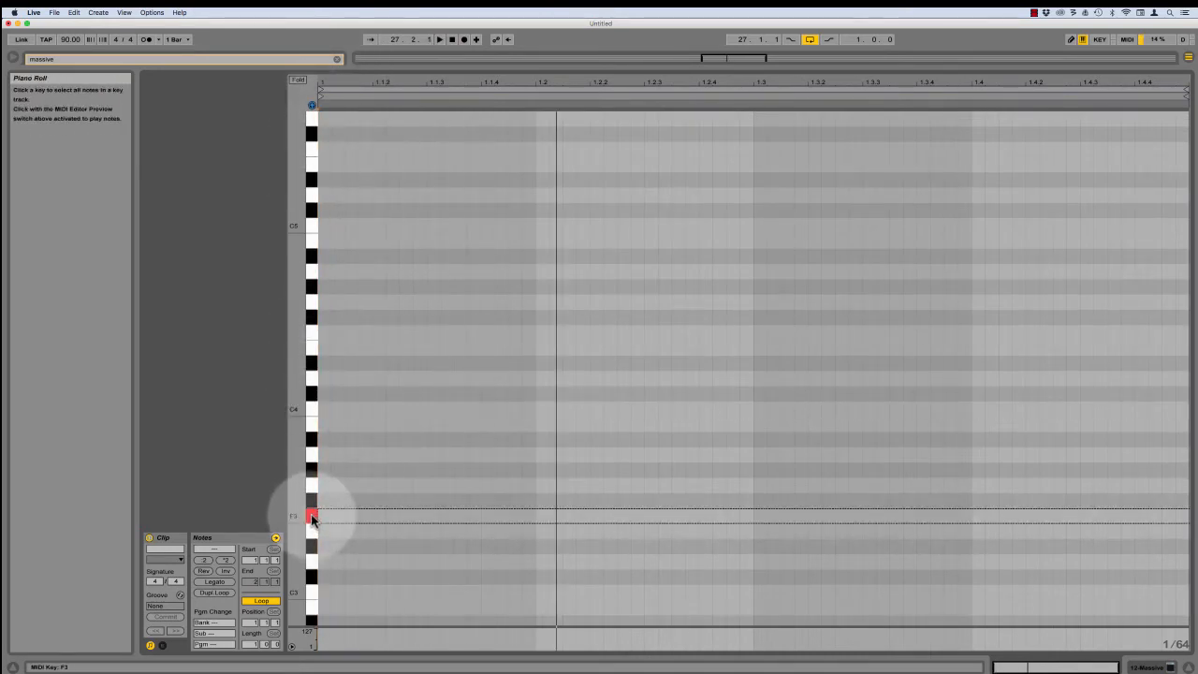
Step: Set the clip's fixed grid to 1/16 and add F3 notes at 1.1.1, 1.1.3 and 1.1.4
scroll(373, 461, down, 3)
right_click(374, 455)
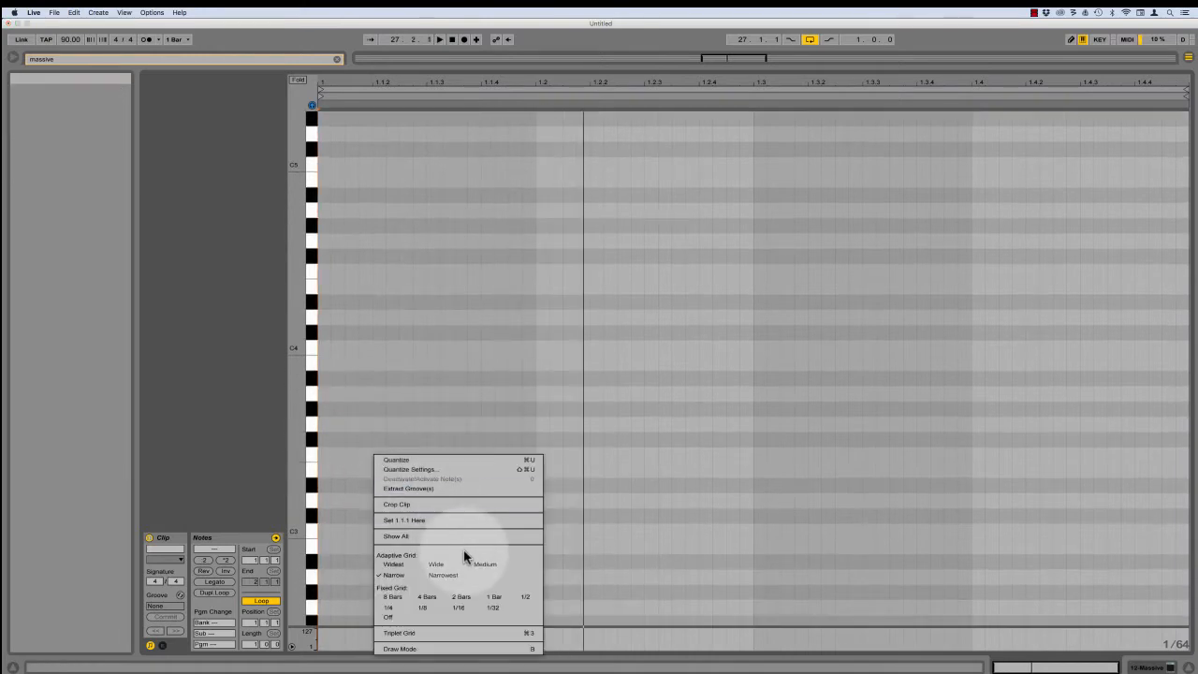
click(467, 608)
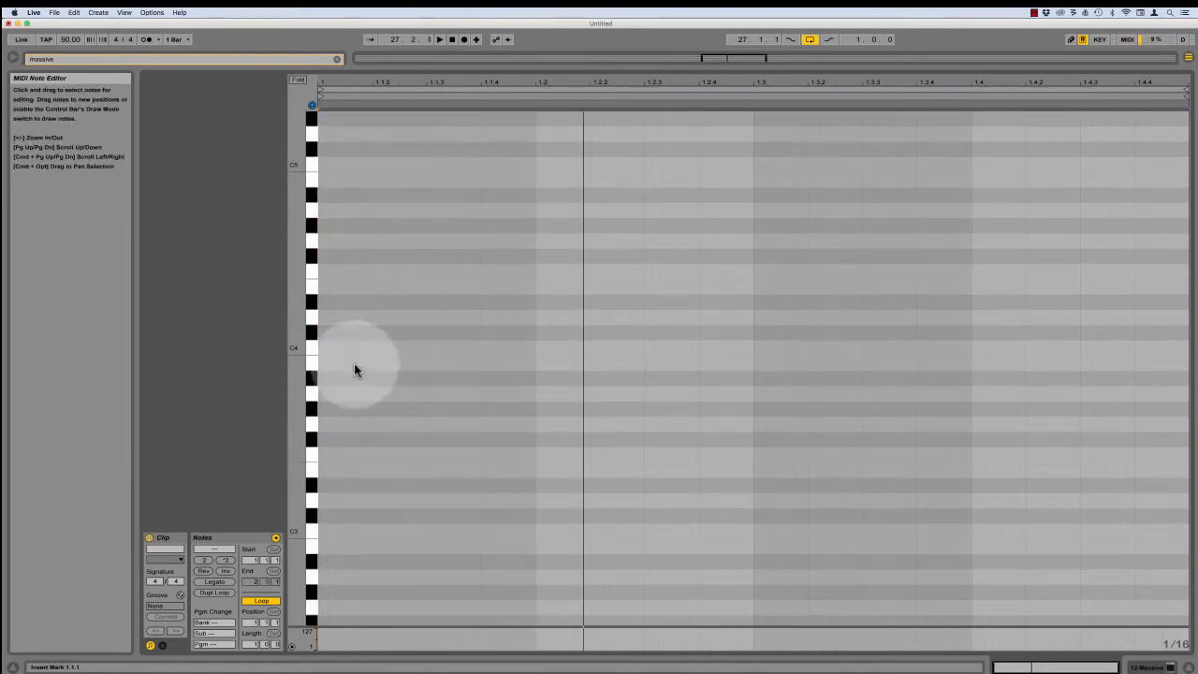
scroll(376, 310, down, 1)
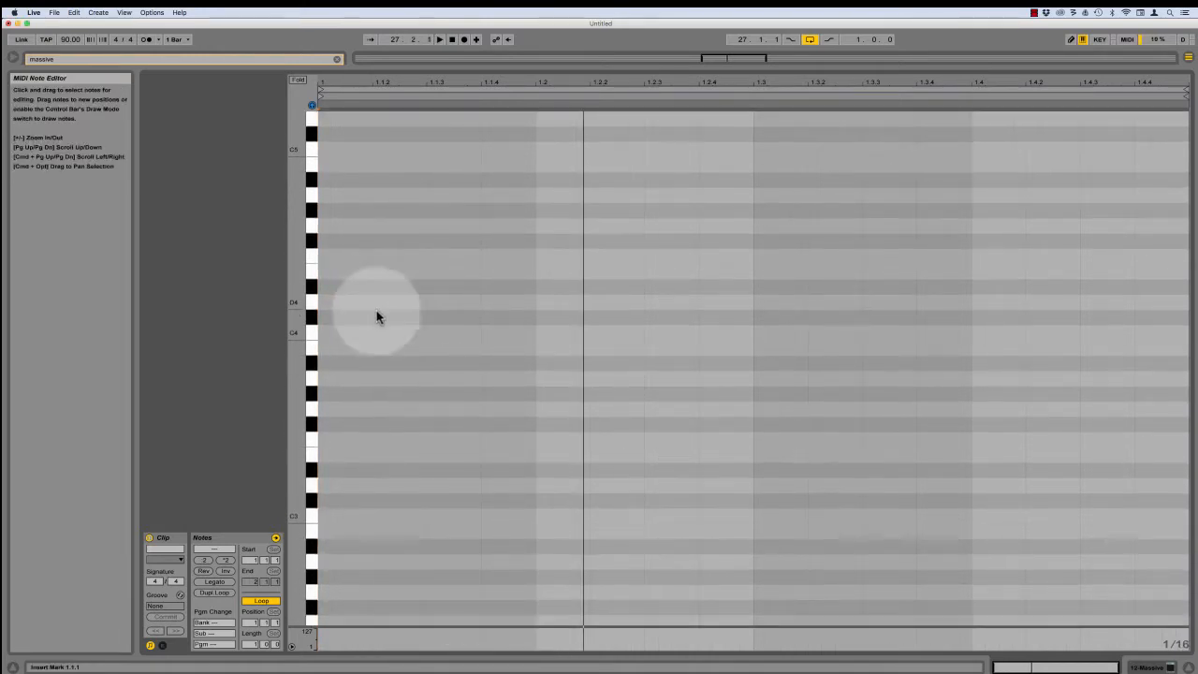
double_click(349, 439)
double_click(438, 440)
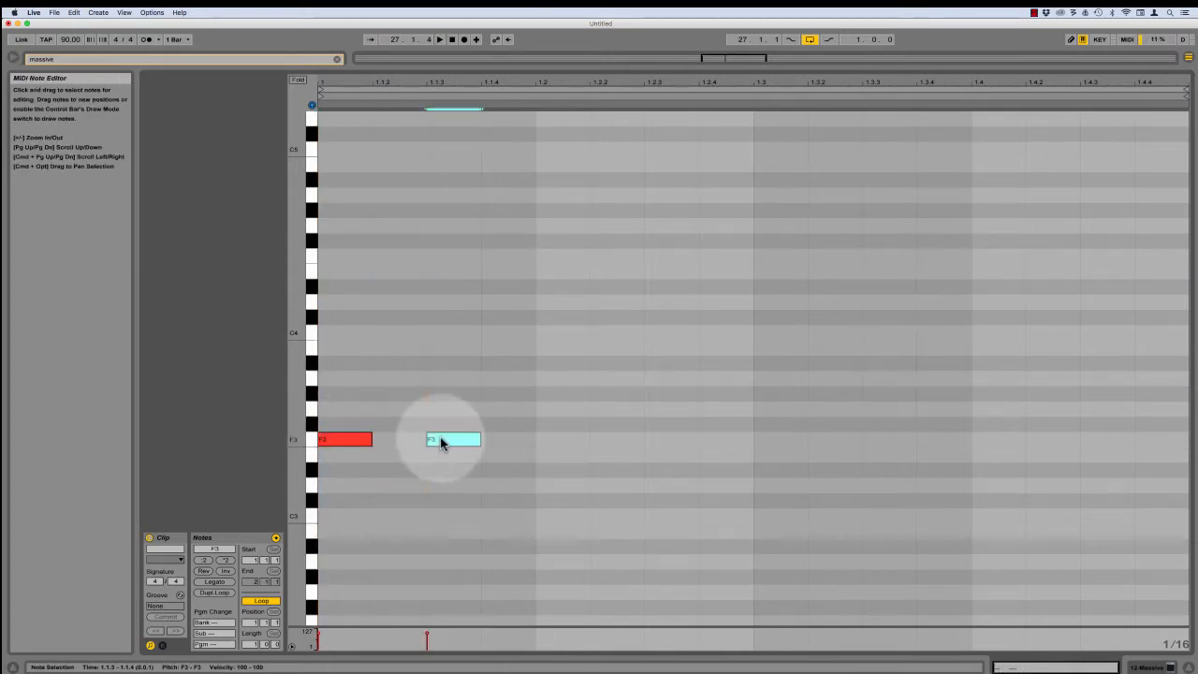
double_click(508, 440)
key(space)
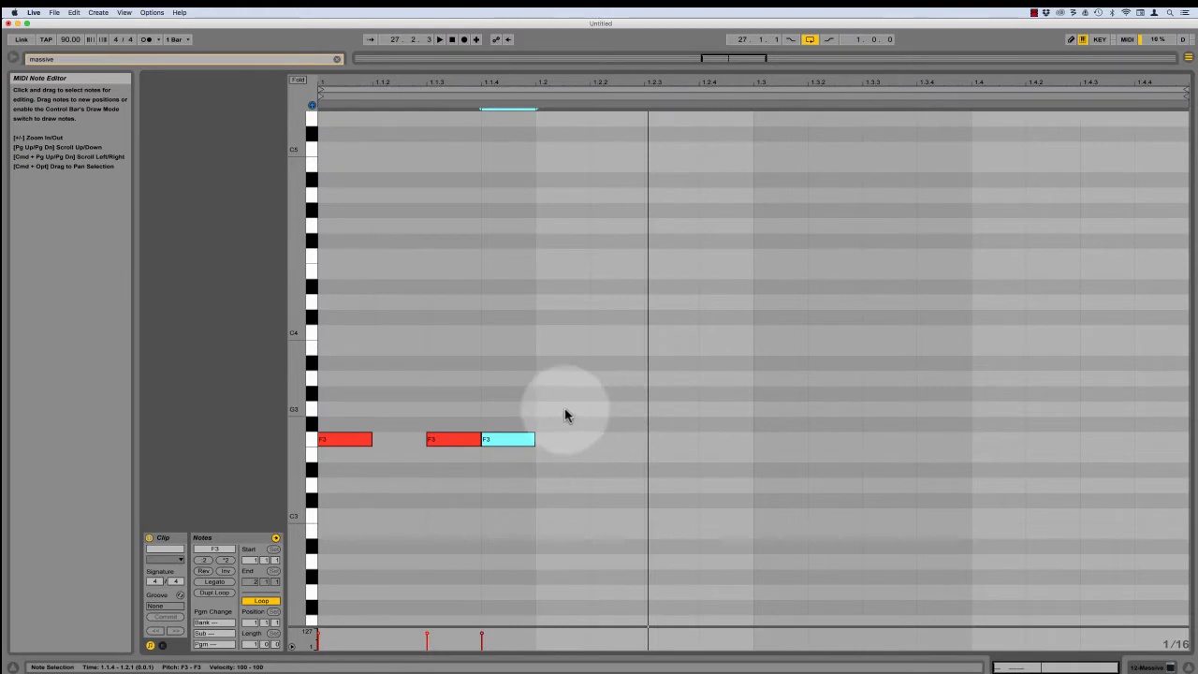
Step: Add 1/16 notes: G3 at 1.2 and 1.2.3, G#3 at 1.3, G3 at 1.3.3, G#3 at 1.4 and A#3 at 1.4.3
double_click(565, 409)
double_click(665, 410)
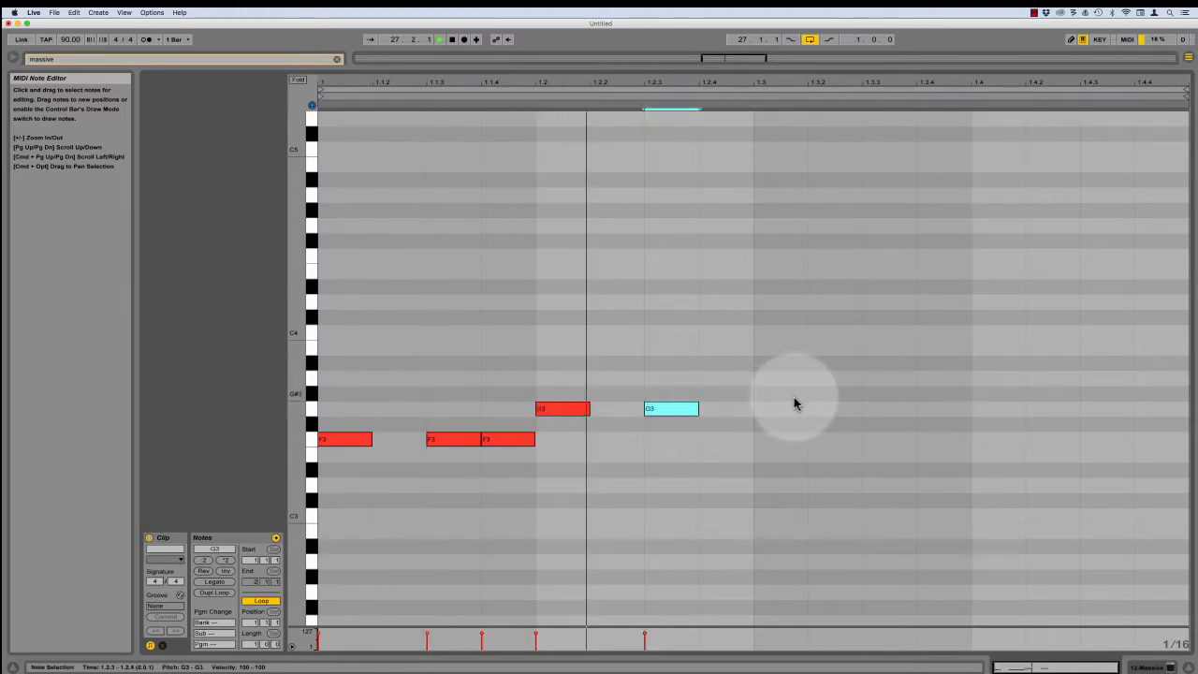
key(space)
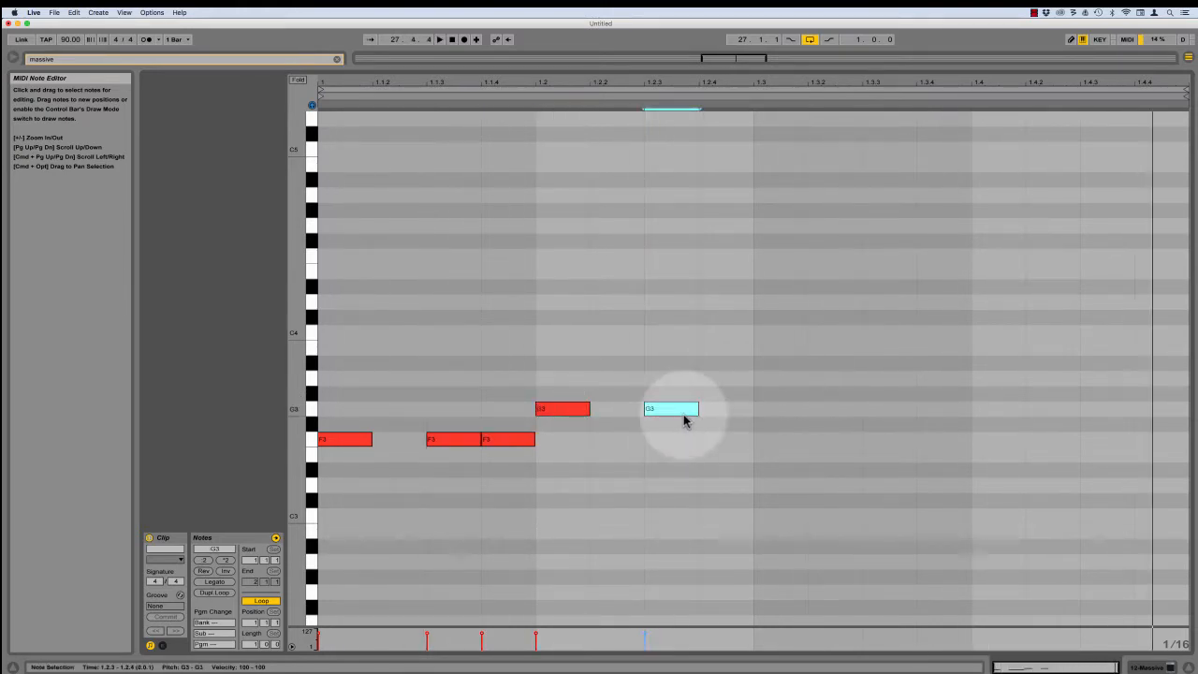
double_click(796, 394)
double_click(887, 409)
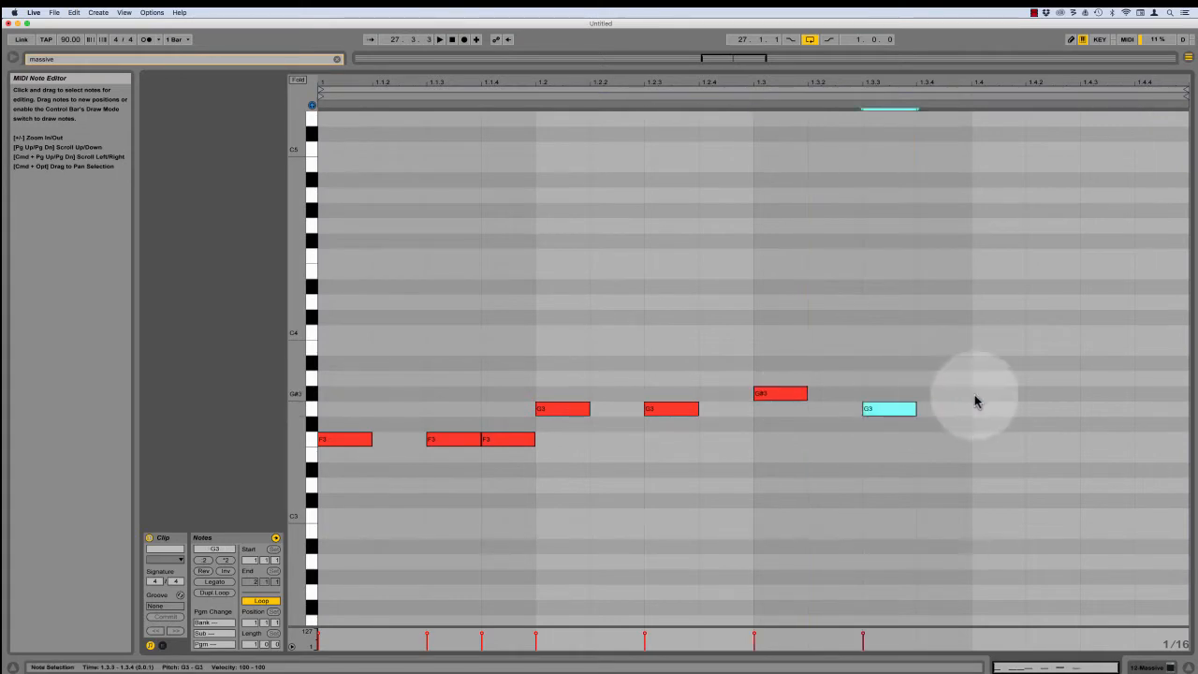
double_click(991, 393)
double_click(1105, 363)
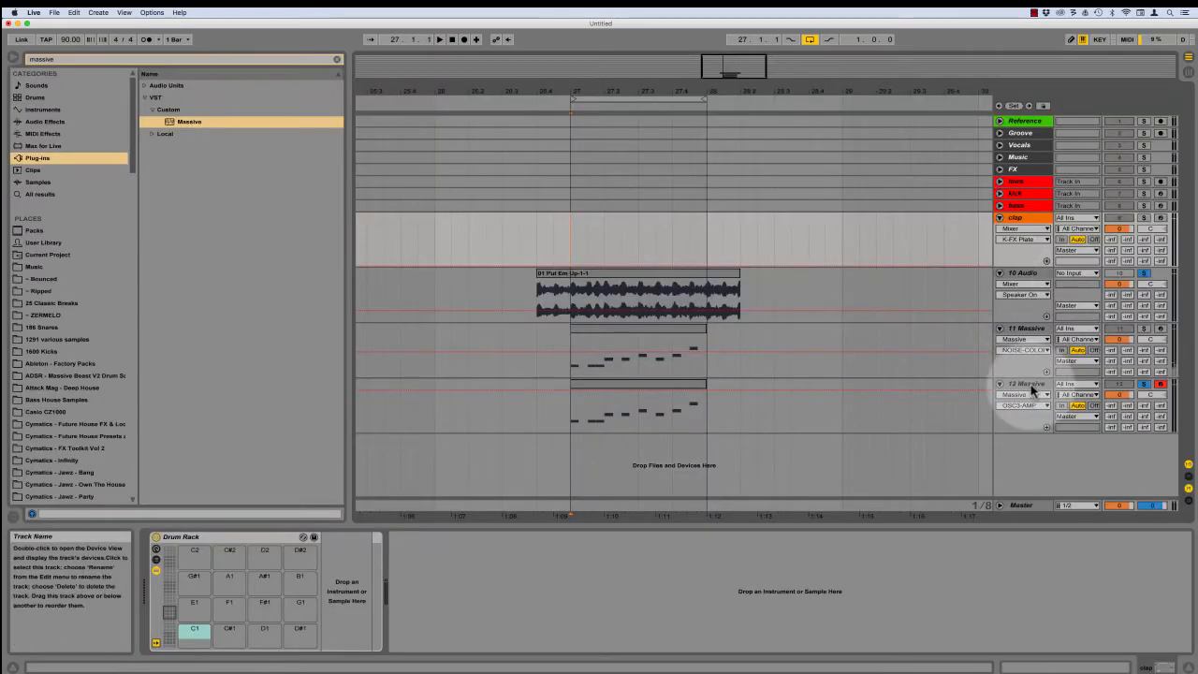
Step: Reopen Massive on the 12 Massive track, set Filter 1 to Lowpass 4 and raise its output level to maximum
click(1033, 392)
click(175, 536)
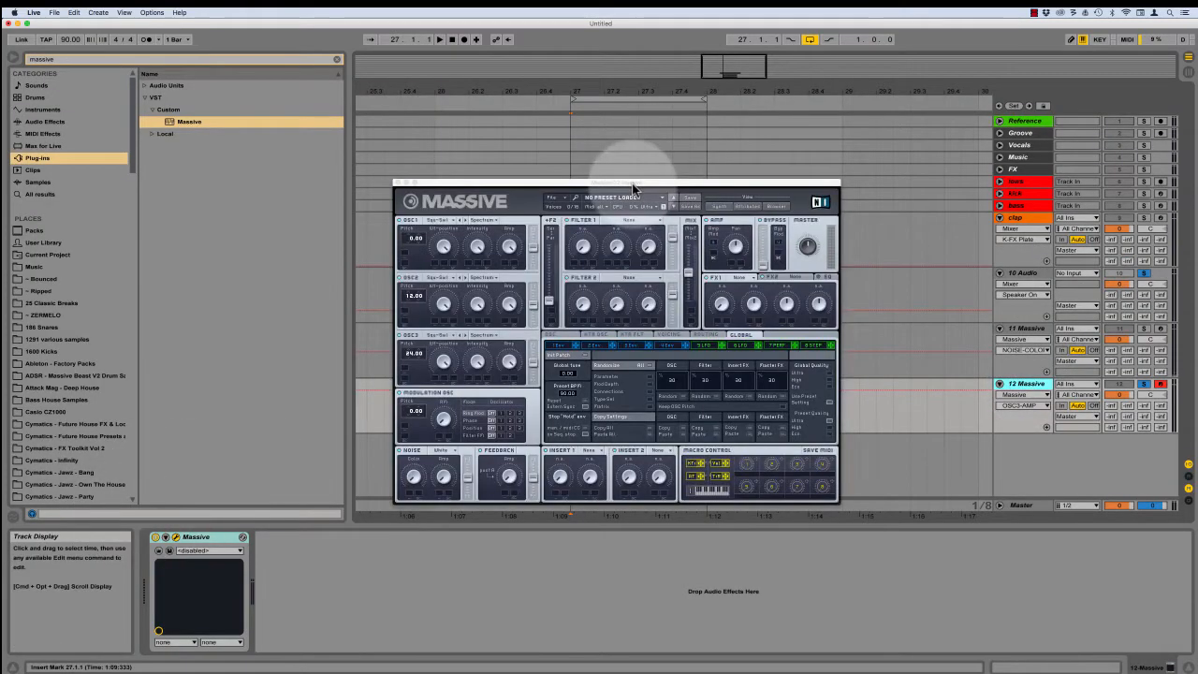
drag(633, 187, 411, 126)
click(401, 161)
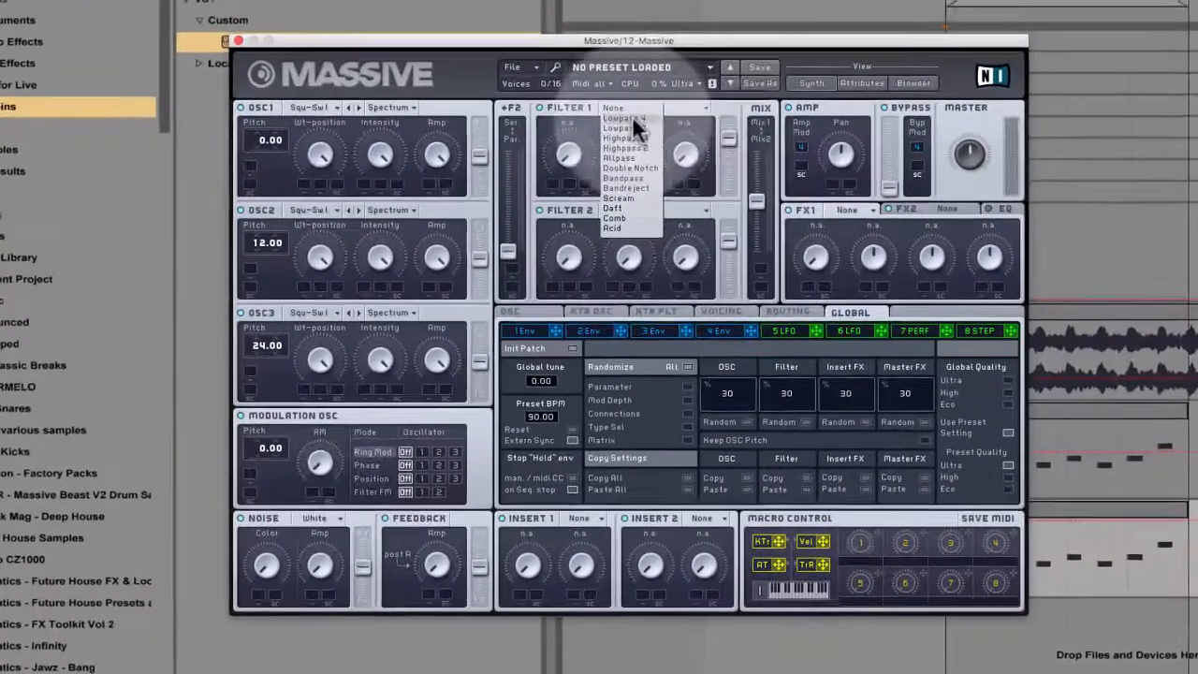
click(472, 155)
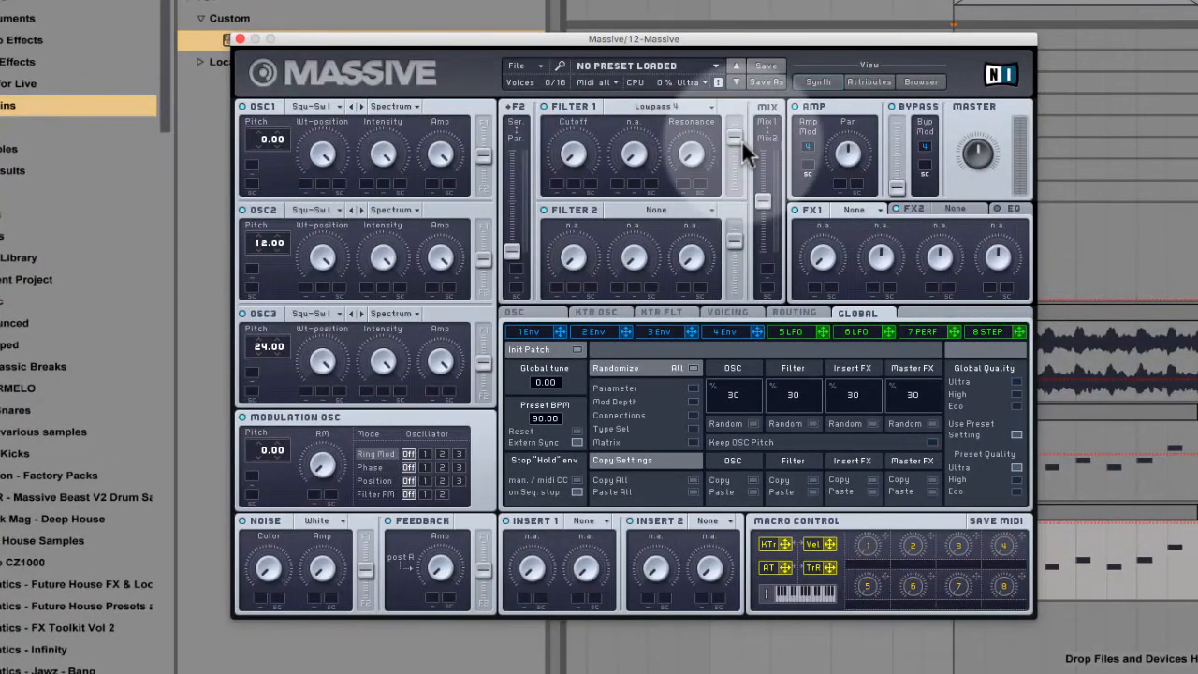
drag(742, 140, 740, 114)
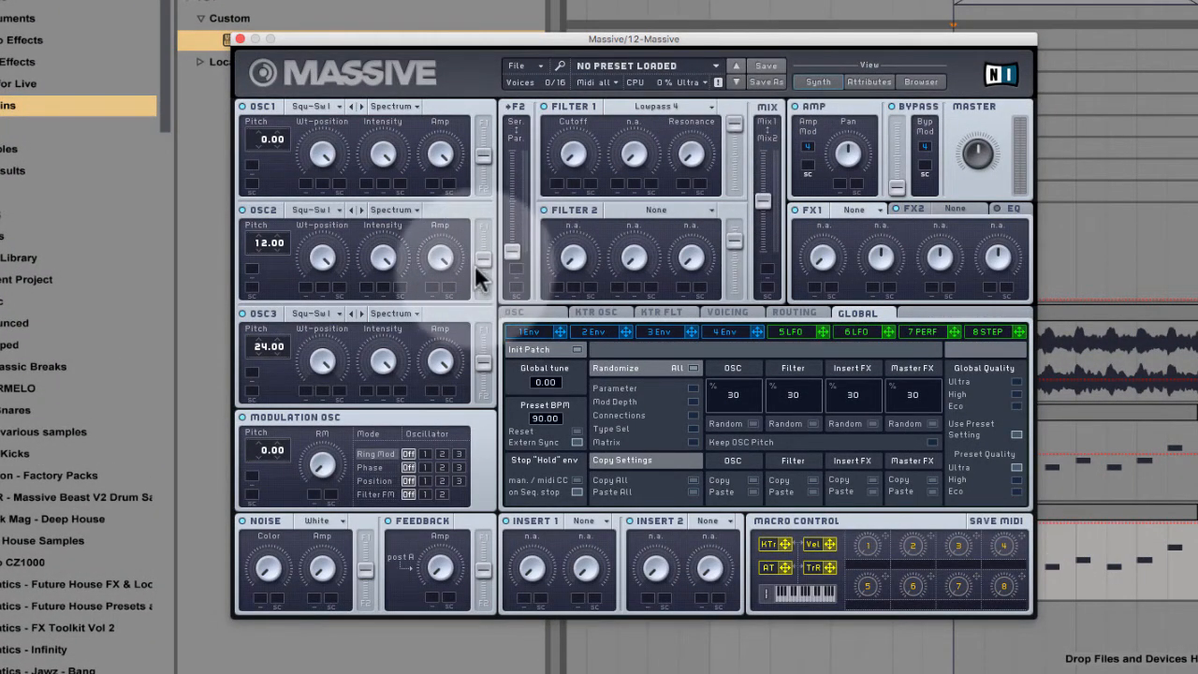
Step: Route all three oscillators fully into Filter 1 and move the filter mix fully to Mix1
drag(484, 361, 487, 304)
drag(486, 262, 497, 211)
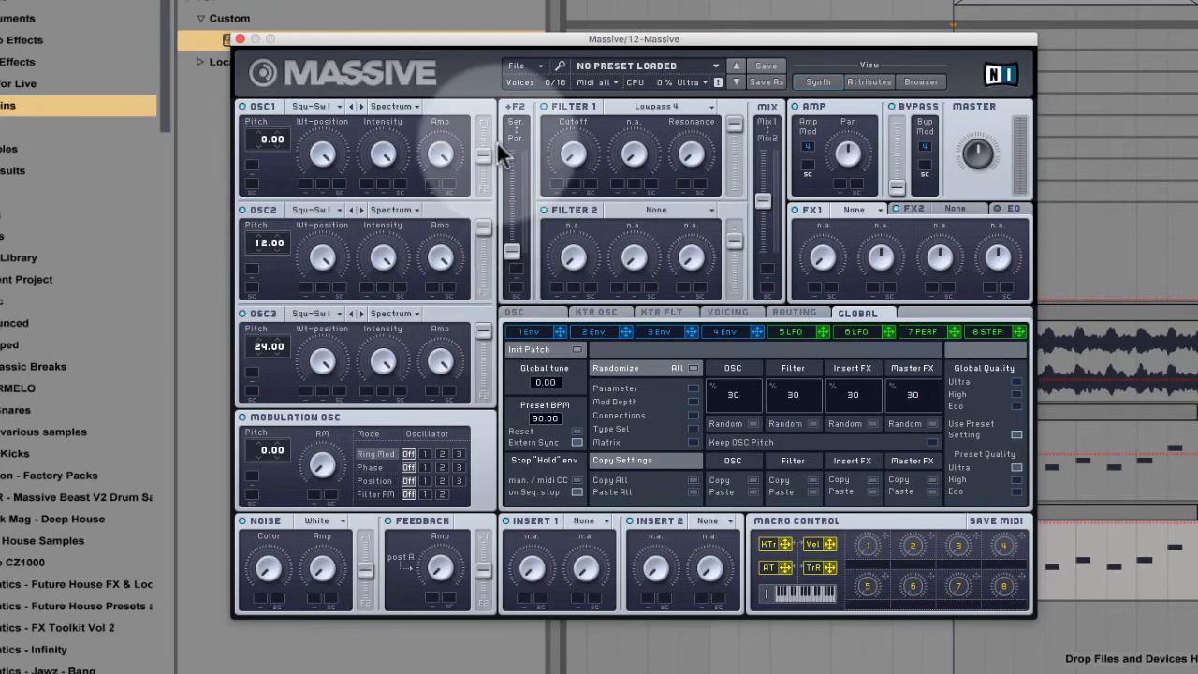
drag(498, 147, 556, 28)
drag(762, 193, 763, 148)
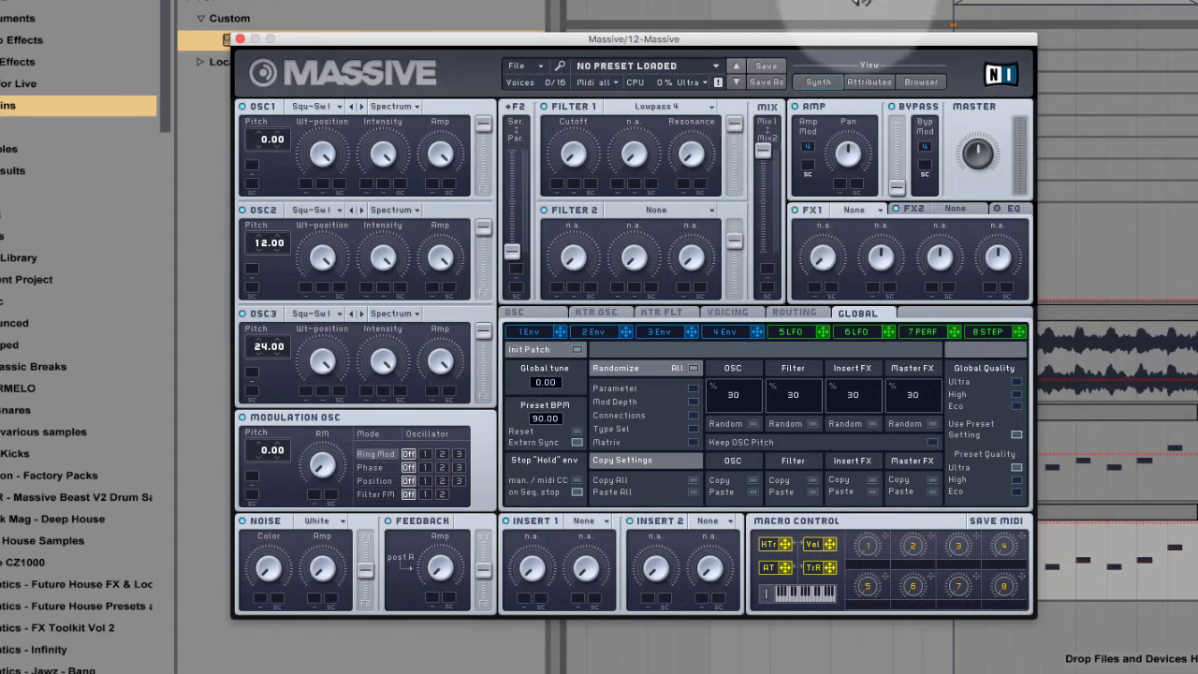
drag(801, 40, 1022, 82)
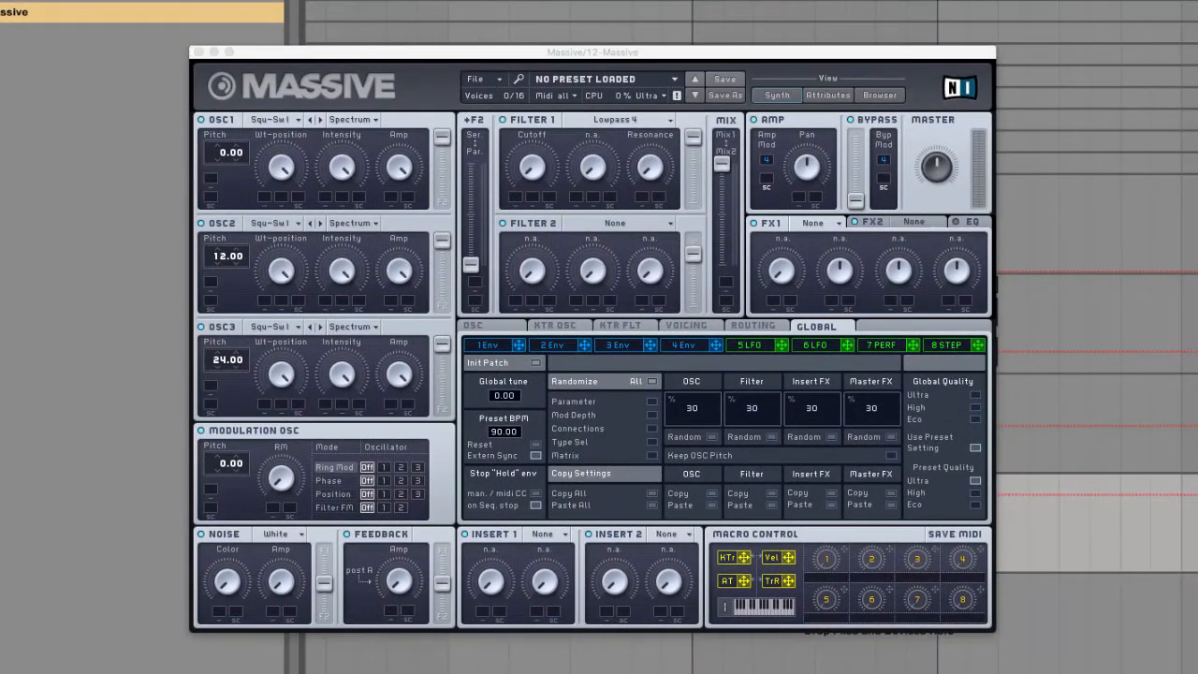
Step: Assign envelope 3 as a modulation source for Filter 1's Cutoff
key(space)
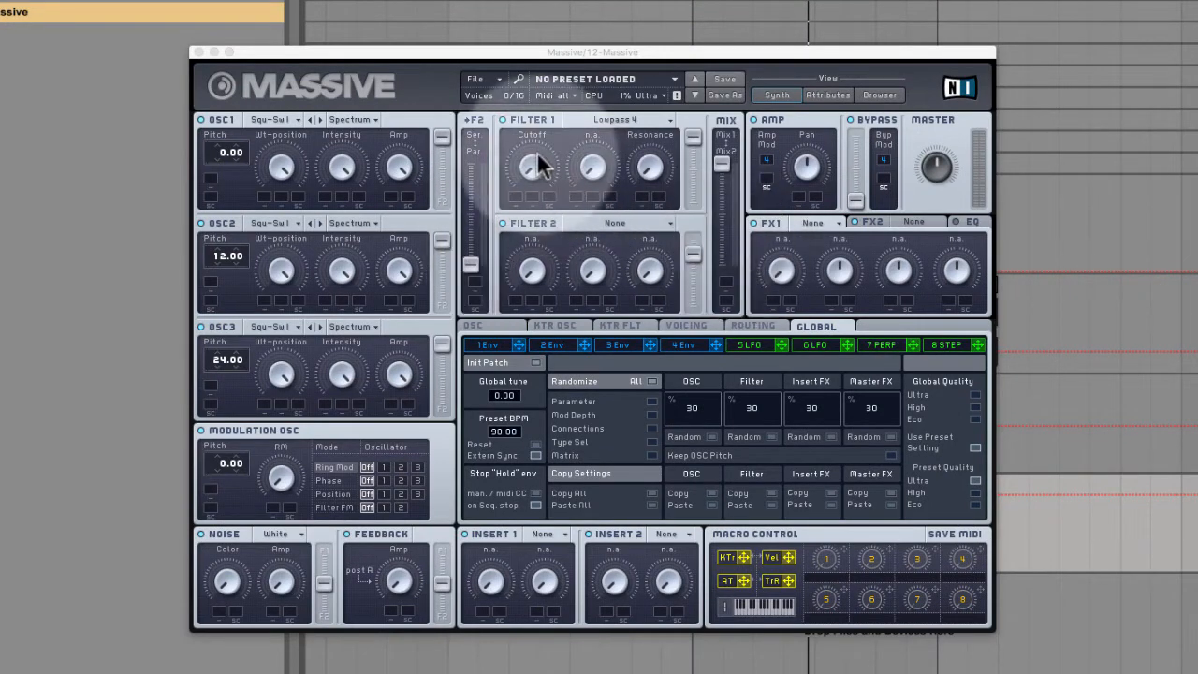
click(620, 344)
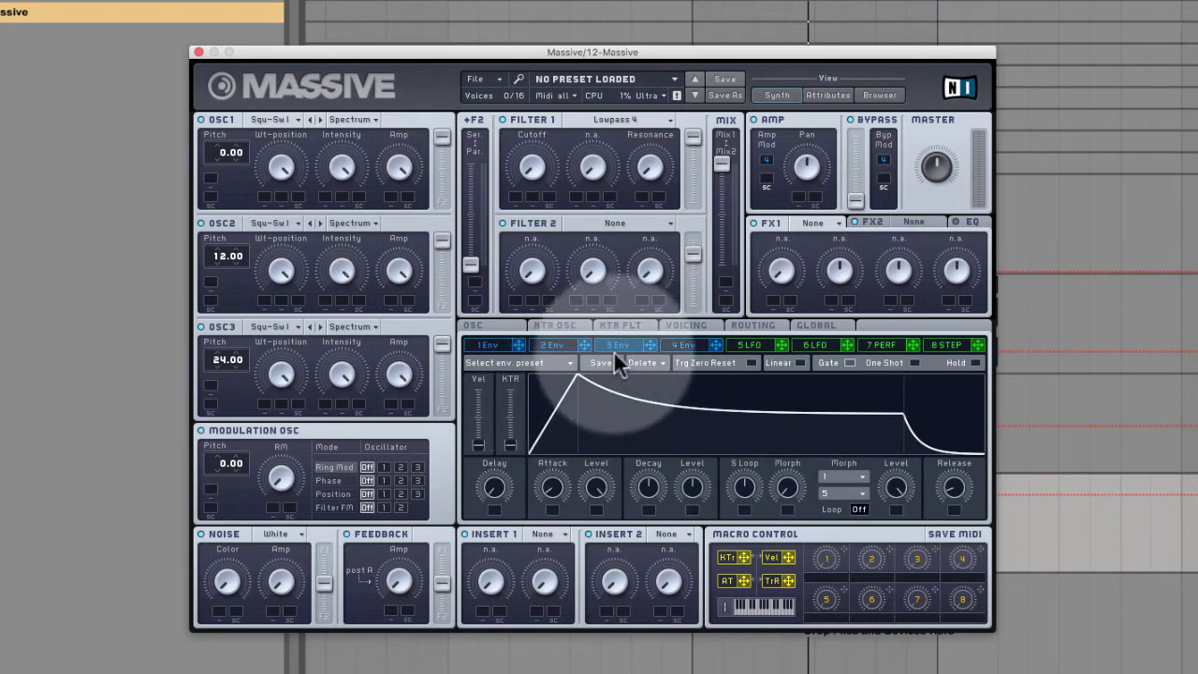
drag(651, 344, 530, 198)
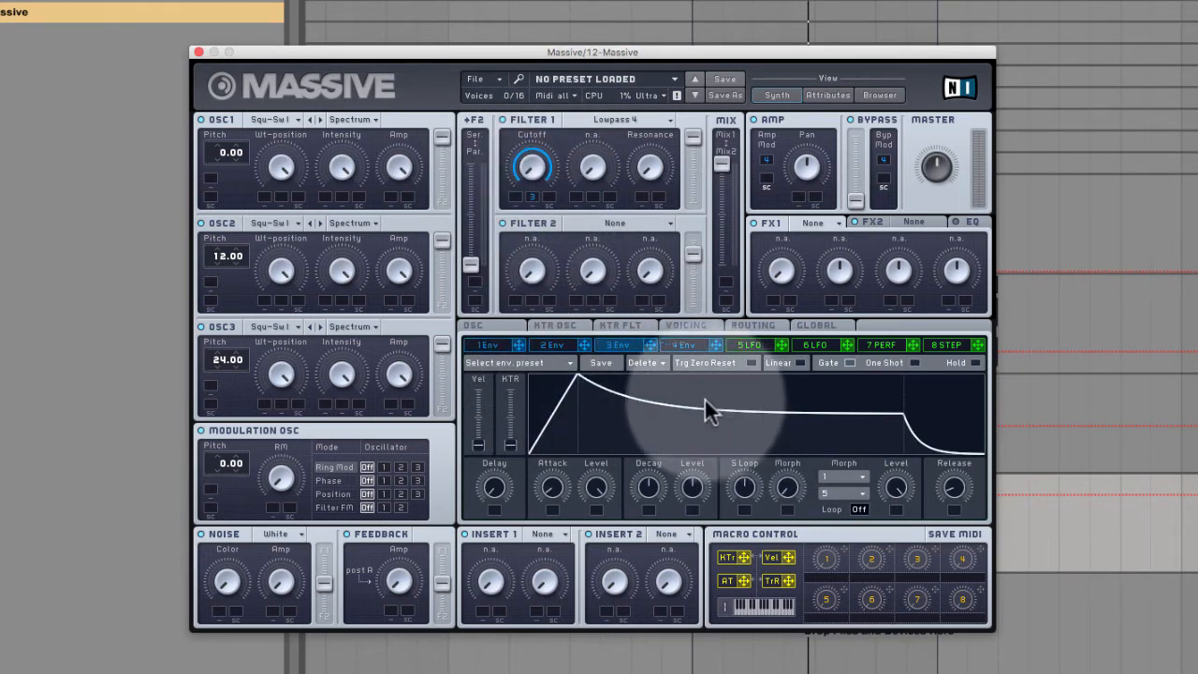
Step: Shape envelope 3 with its decay level at minimum, a longer attack and a shorter decay
drag(687, 480, 707, 603)
drag(551, 484, 563, 464)
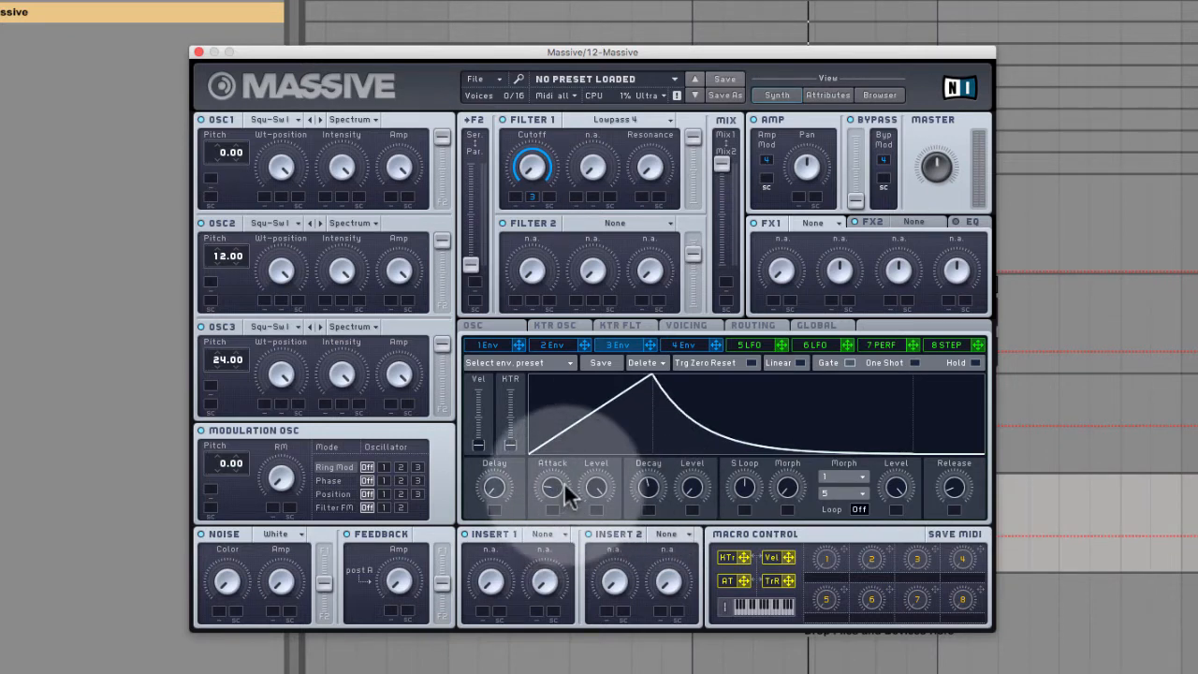
drag(559, 484, 575, 426)
drag(650, 486, 652, 527)
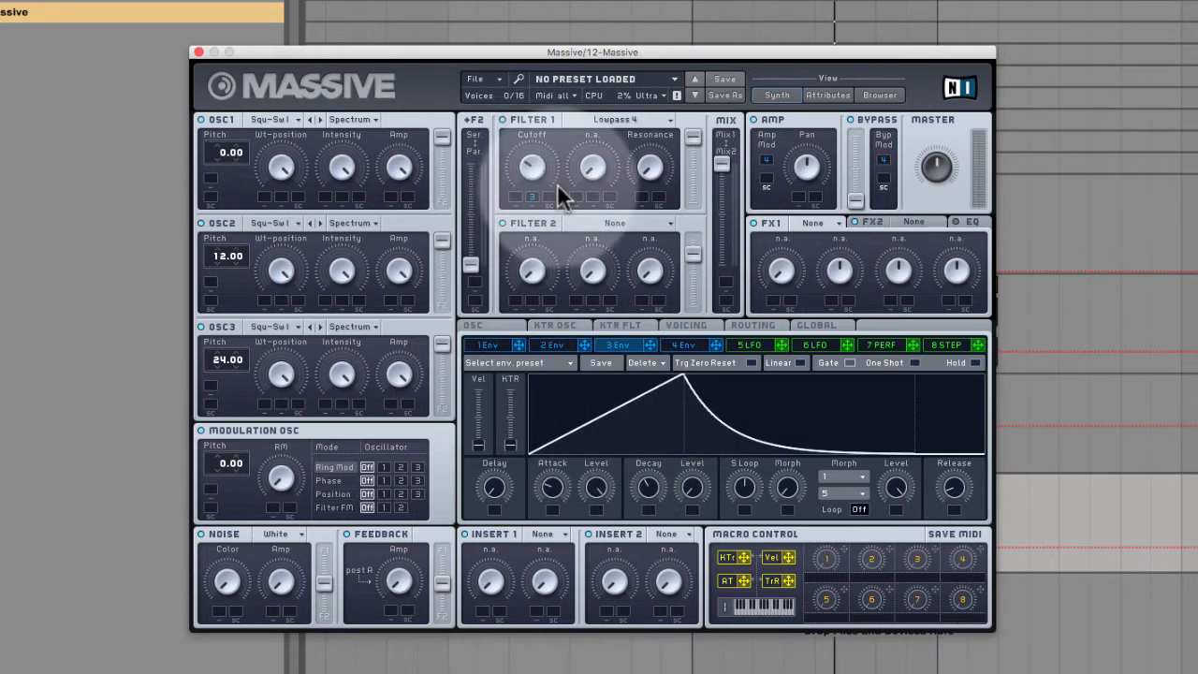
Step: Raise Filter 1's base cutoff and readjust the depth of envelope 3's modulation on it
drag(534, 195, 533, 263)
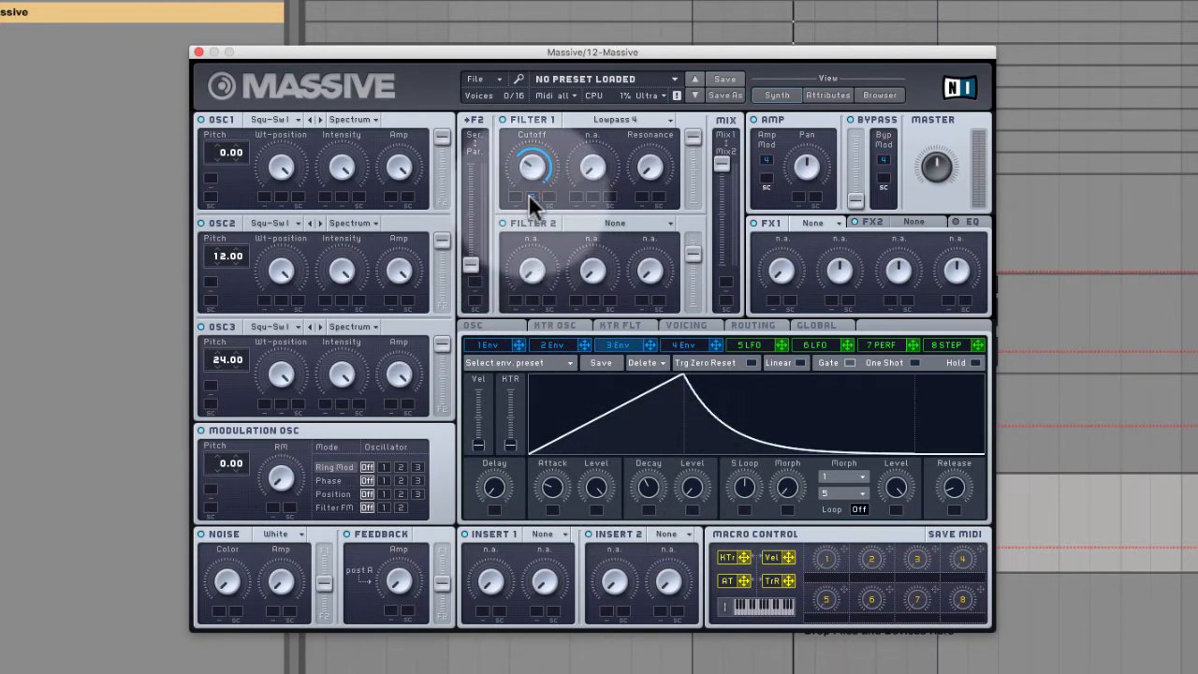
drag(528, 194, 547, 235)
Step: Lower envelope 3's attack level to about a third and assign TrR as a slight modulation of its decay level
mouse_move(595, 485)
mouse_down()
mouse_move(594, 519)
mouse_move(599, 495)
mouse_up()
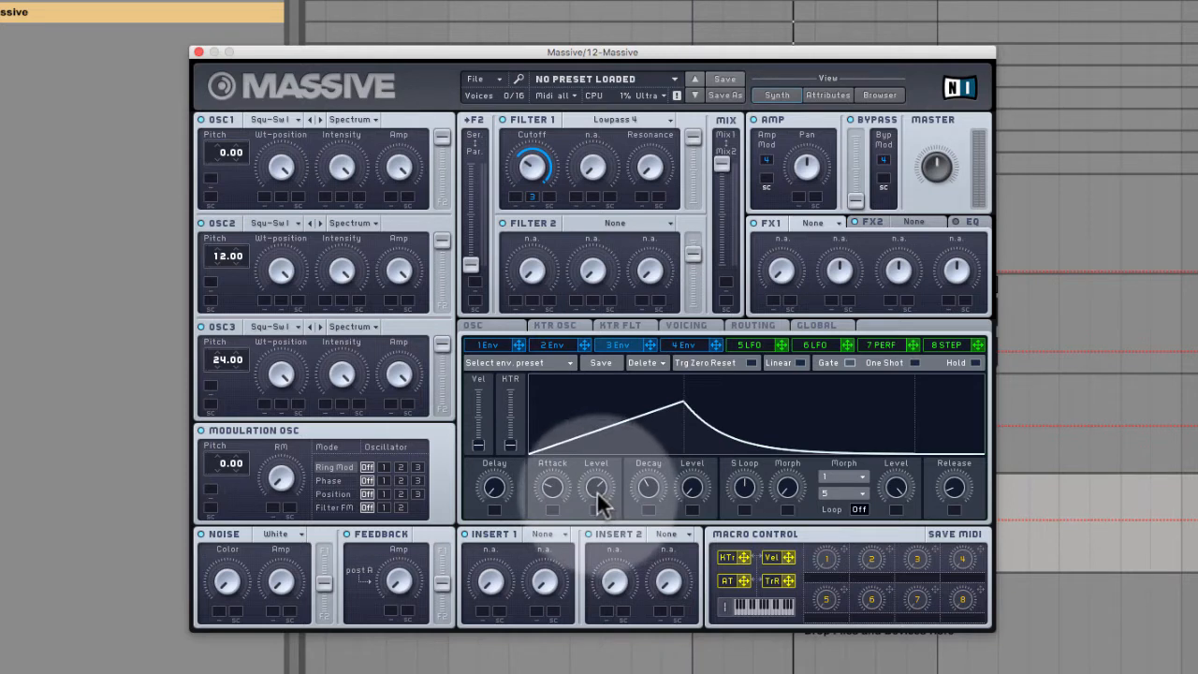
drag(596, 490, 608, 580)
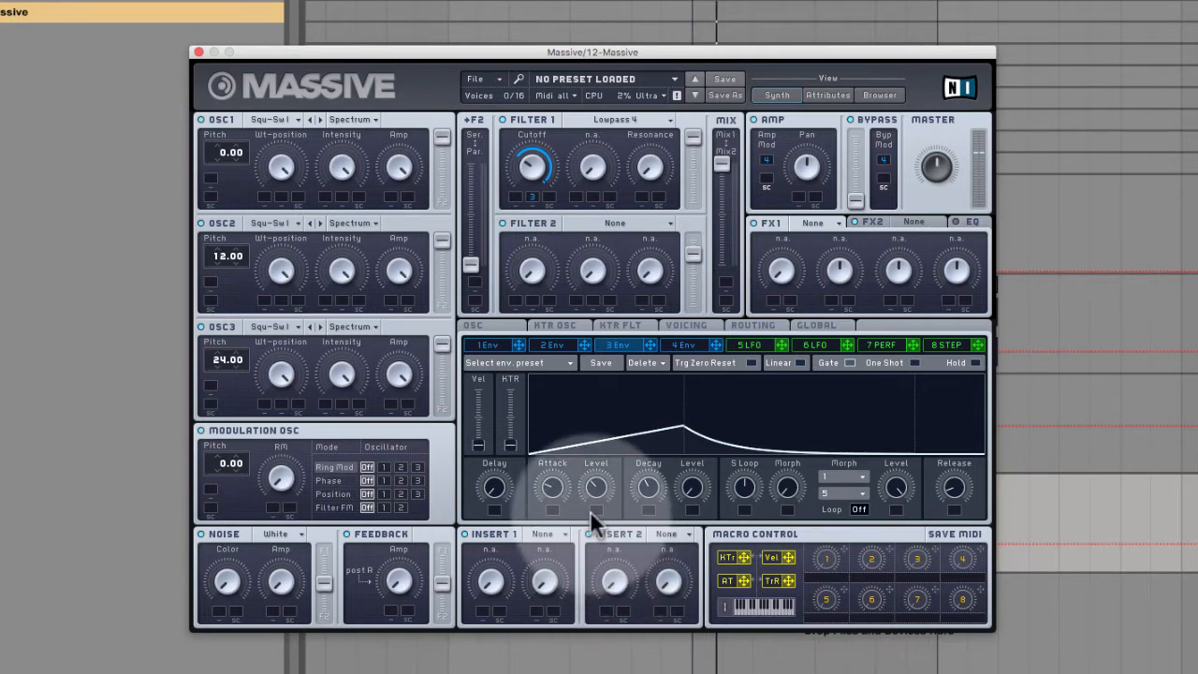
drag(559, 484, 561, 477)
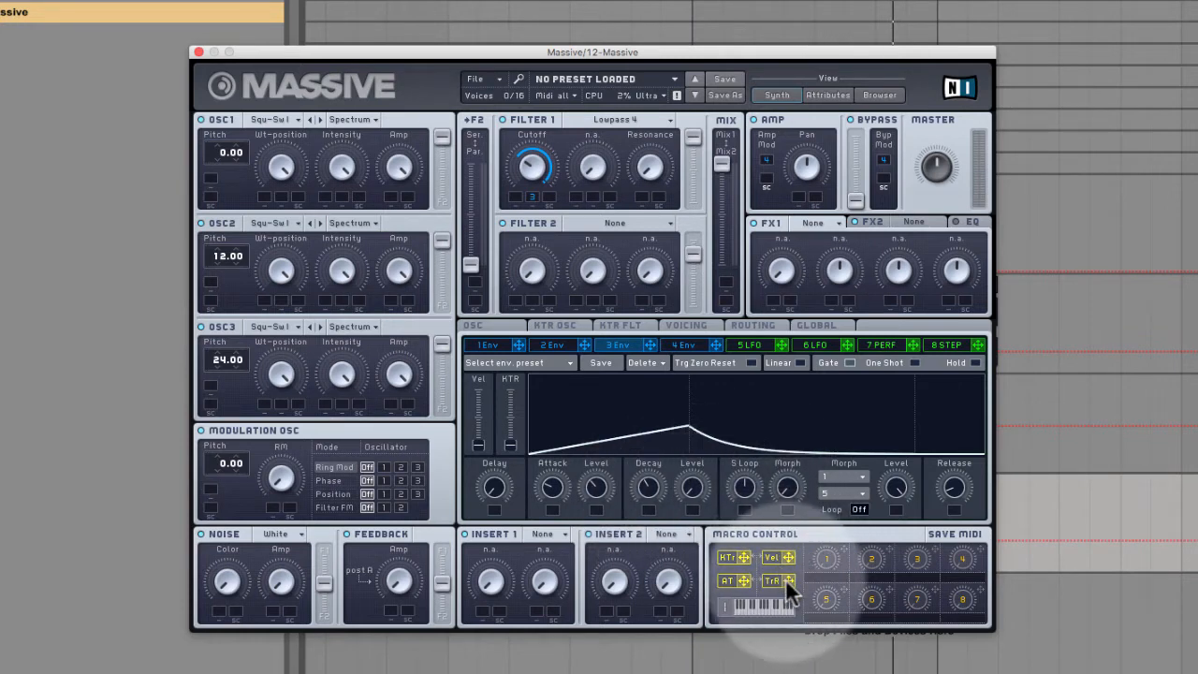
drag(787, 581, 705, 497)
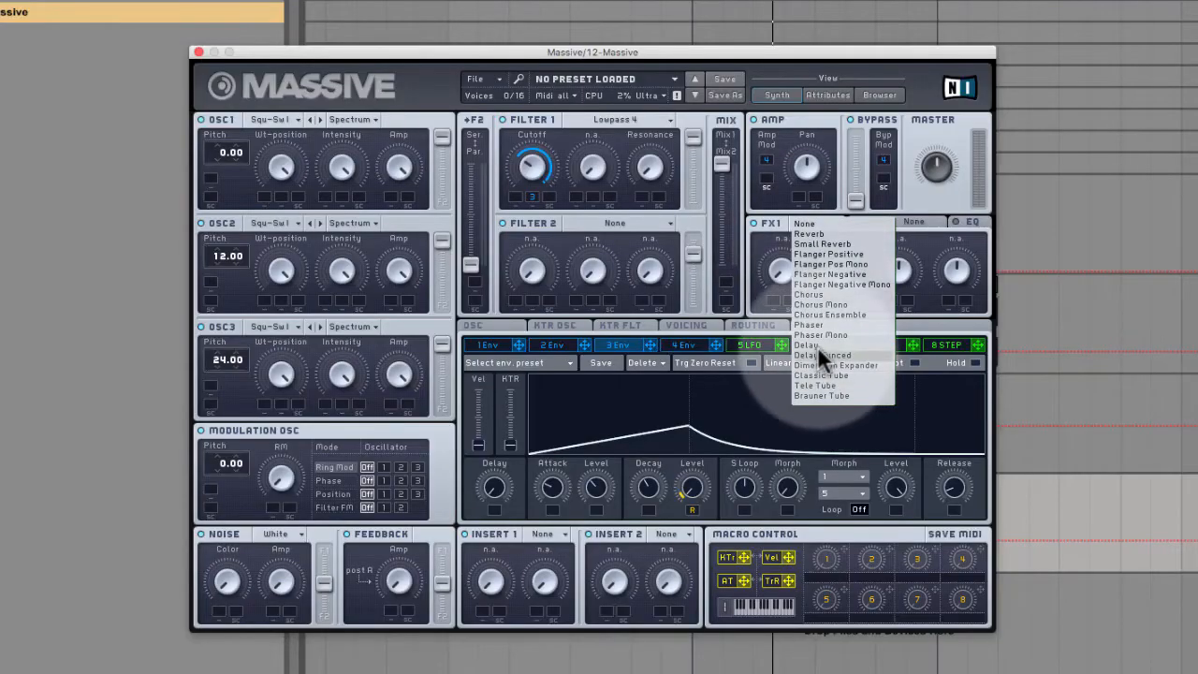
Step: Load Tele Tube in FX1 with reduced Dry/Wet and Drive, and lengthen envelope 4's attack
click(825, 384)
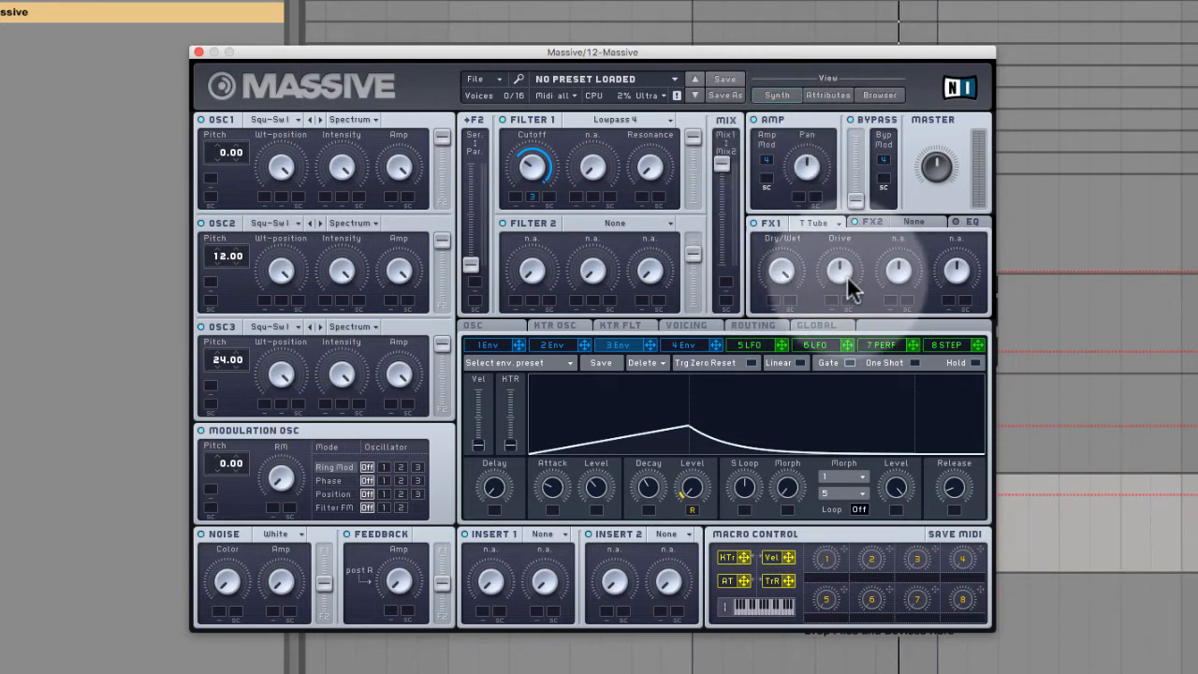
drag(841, 275, 841, 304)
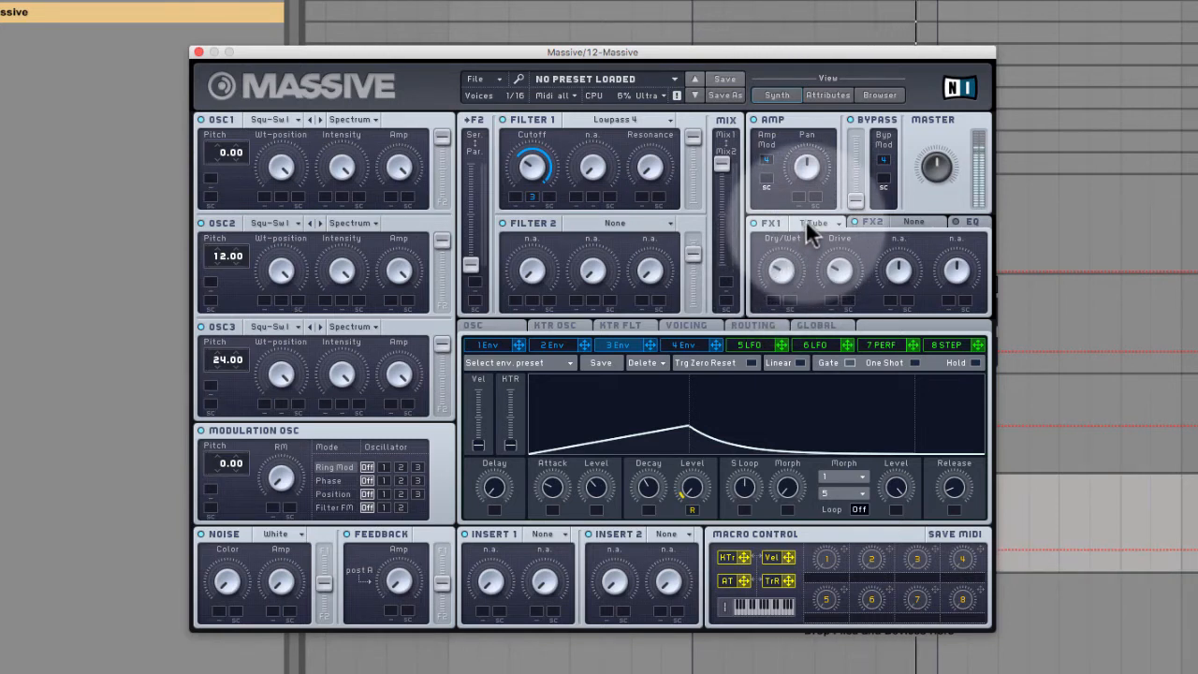
click(691, 343)
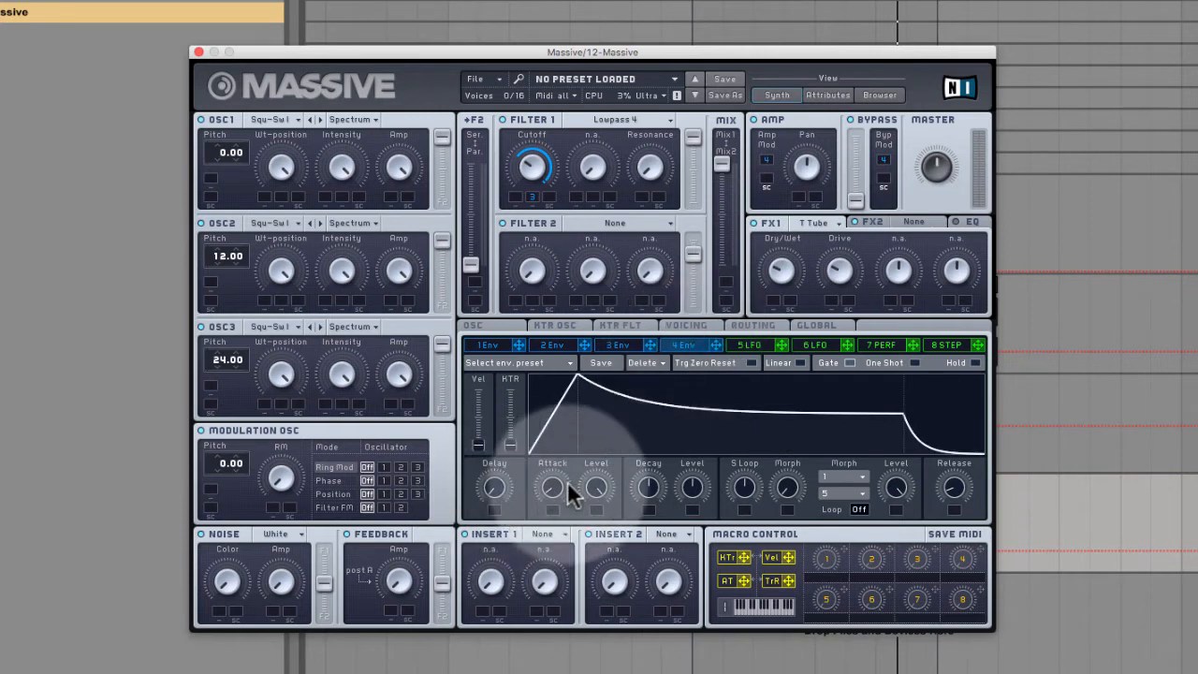
drag(559, 487, 583, 435)
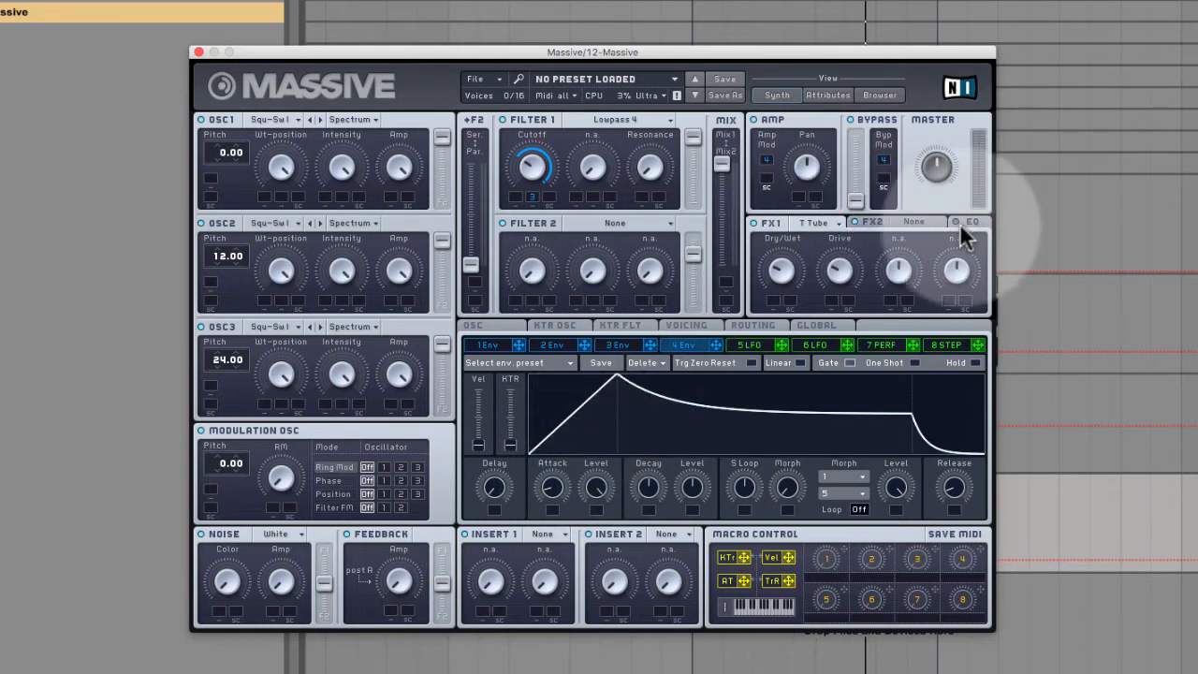
Step: Load Reverb in FX2 with a low Dry/Wet and an increased Size
click(915, 218)
click(916, 218)
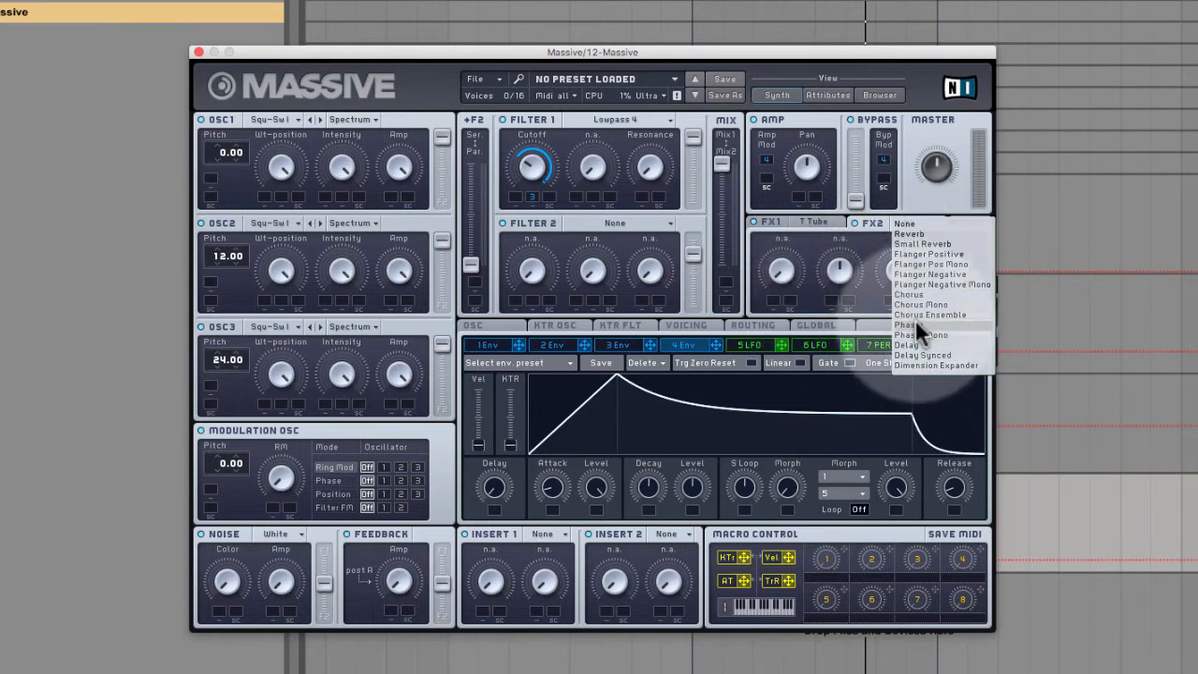
click(928, 233)
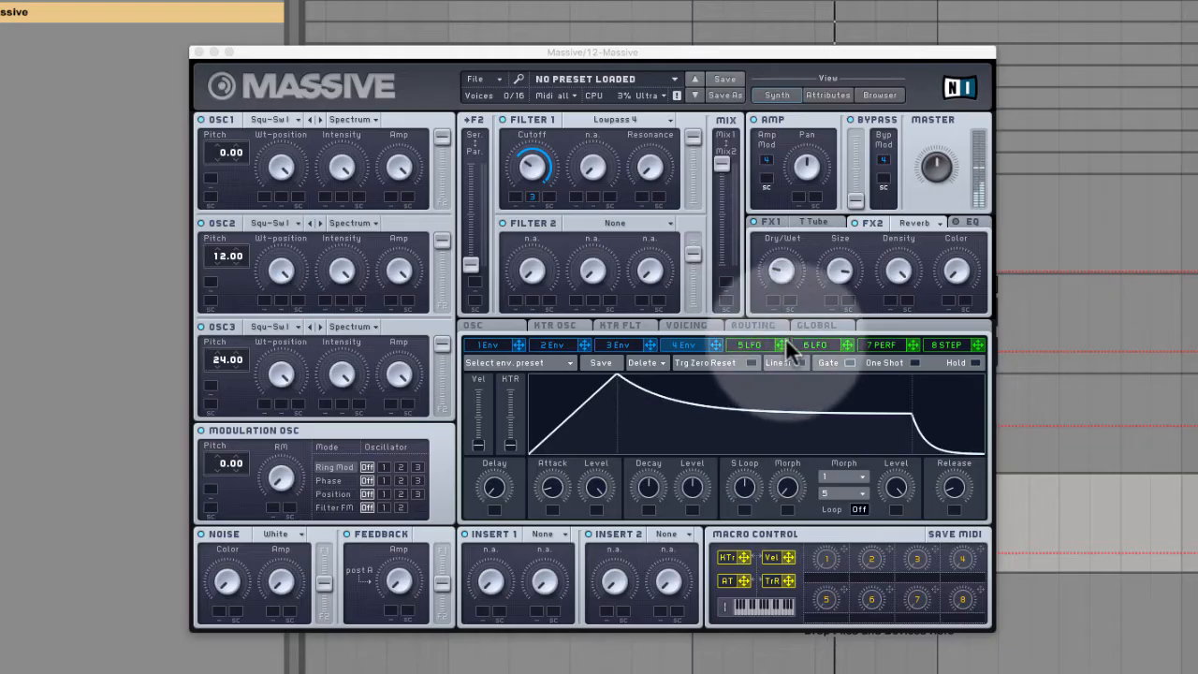
Step: Assign envelope 3 to modulate the reverb's Dry/Wet and Filter 1's Resonance, trimming the envelope's attack slightly
click(608, 344)
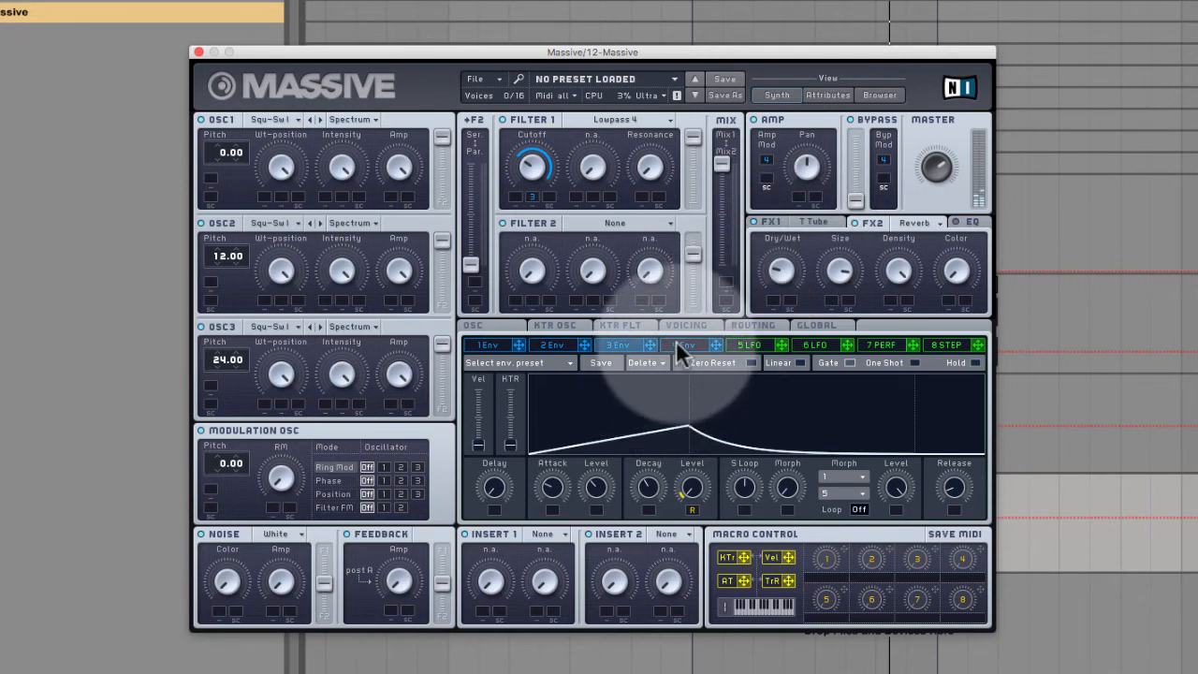
drag(652, 342, 774, 296)
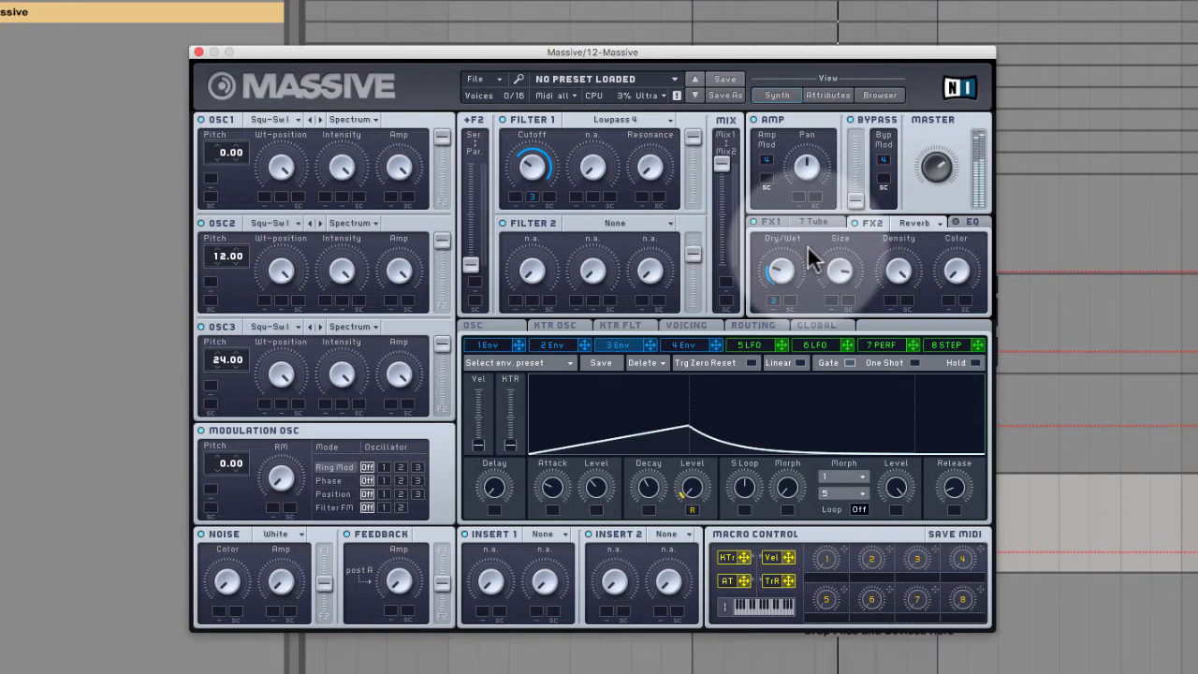
drag(559, 482, 559, 499)
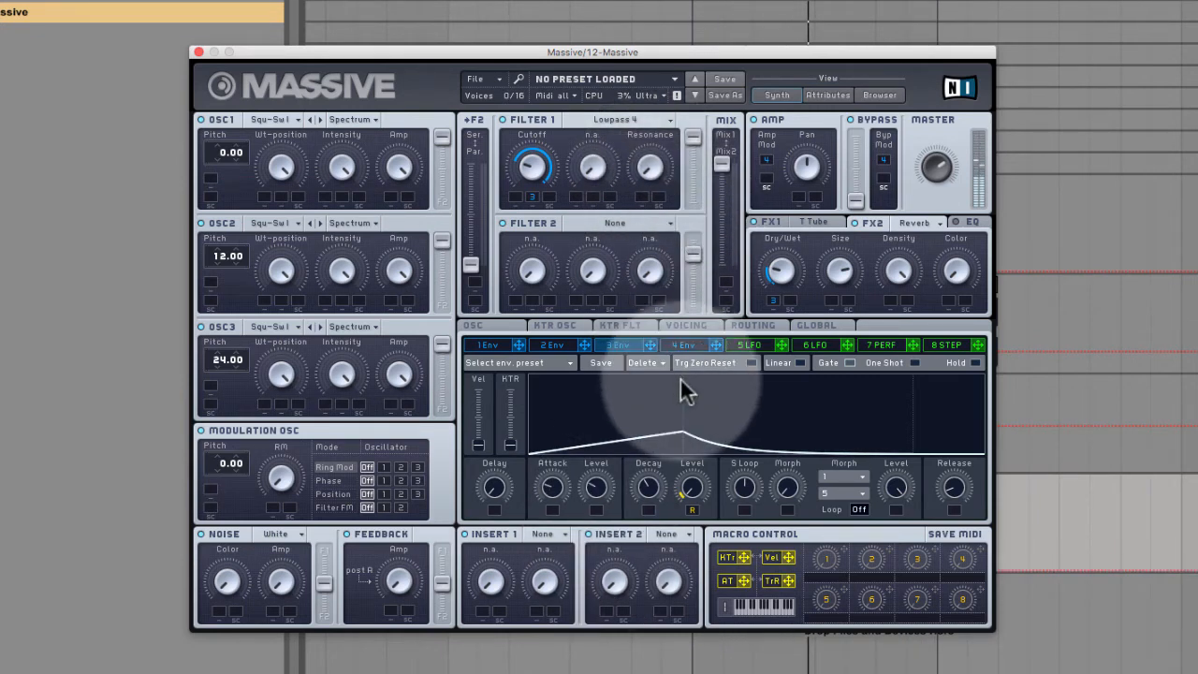
drag(646, 345, 642, 200)
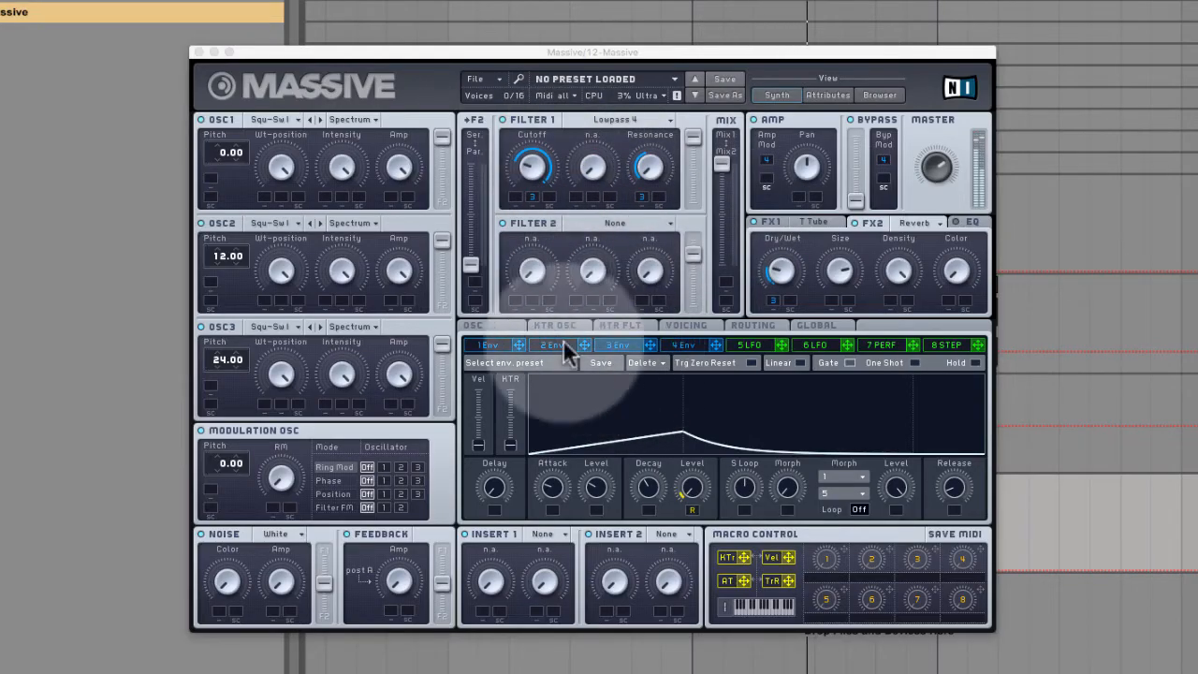
Step: Lengthen envelope 3's attack slightly and shorten its decay
click(623, 351)
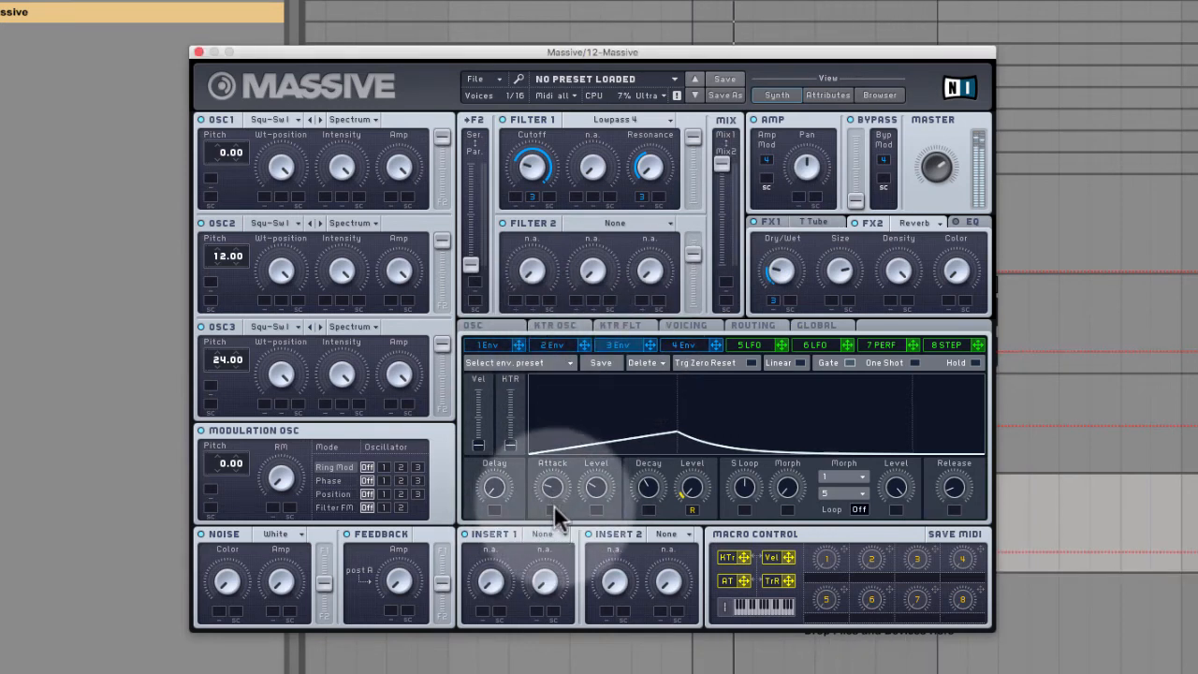
drag(553, 504, 571, 477)
drag(654, 483, 649, 511)
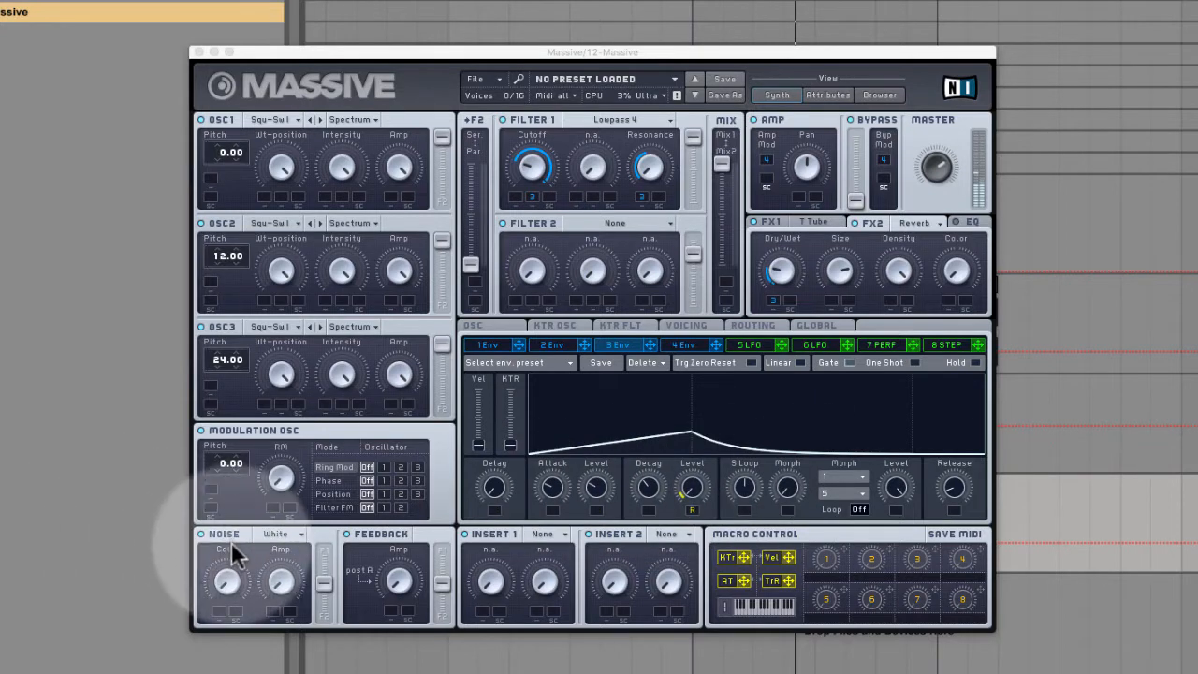
Step: Raise the noise generator's Color and Amp and route the noise fully into Filter 2
click(252, 483)
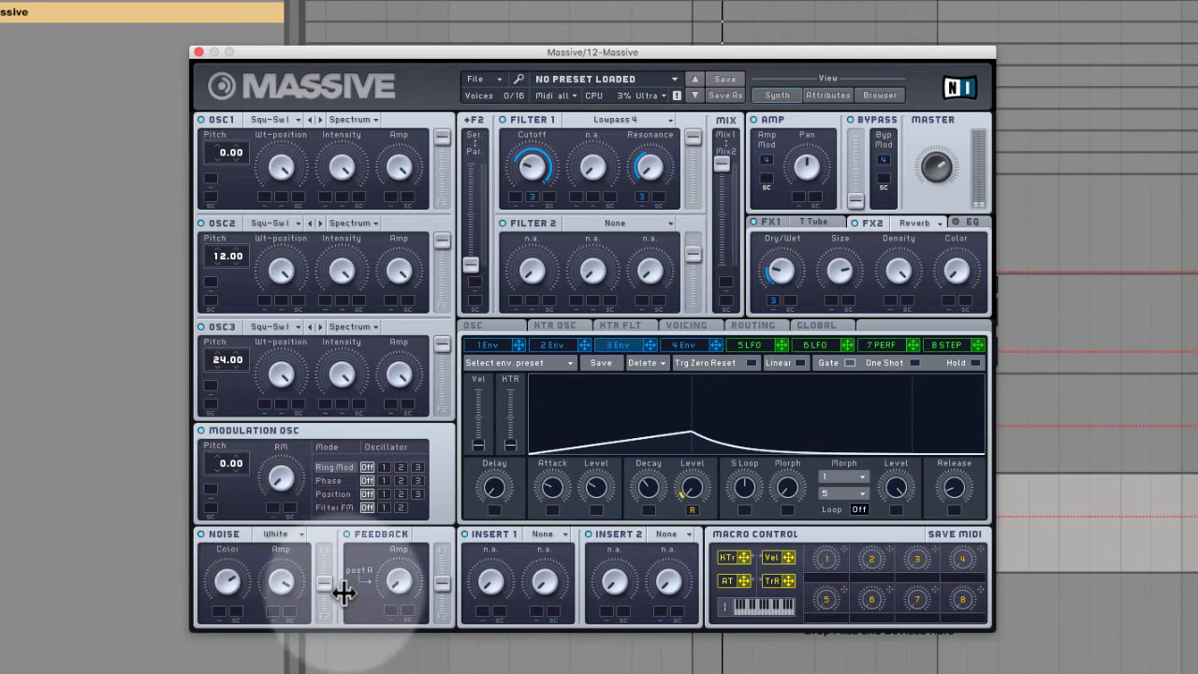
drag(324, 585, 314, 657)
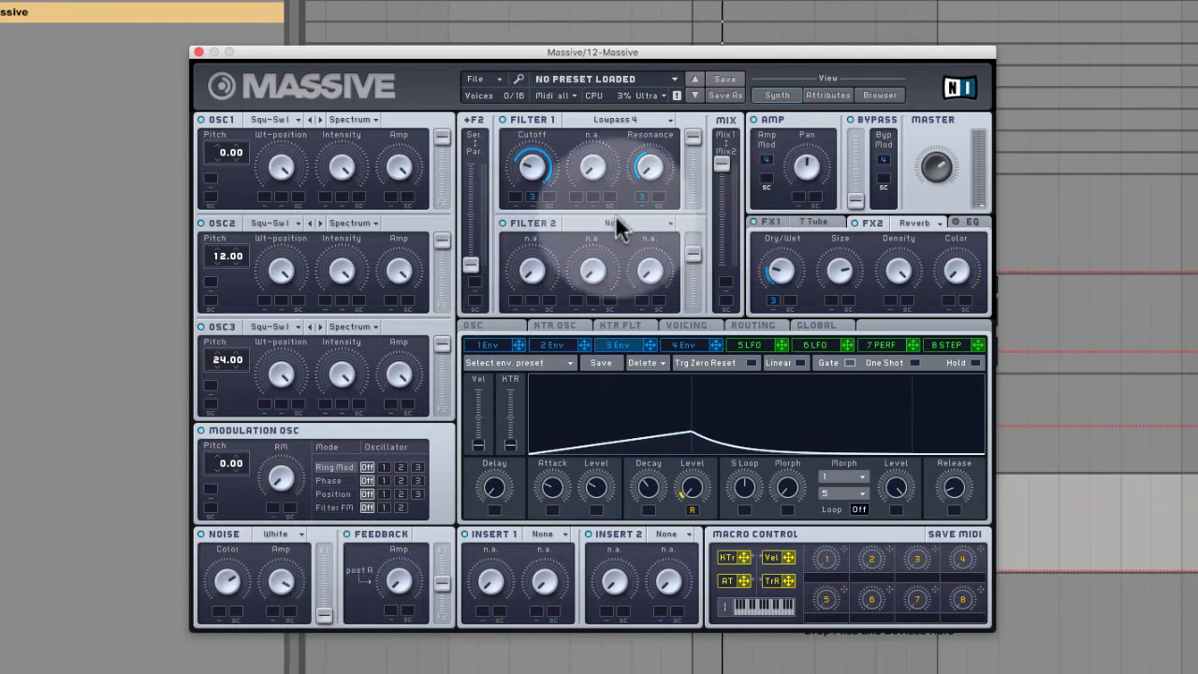
Step: Set Filter 2 to Highpass 4 and raise its output level to maximum
drag(694, 253, 693, 161)
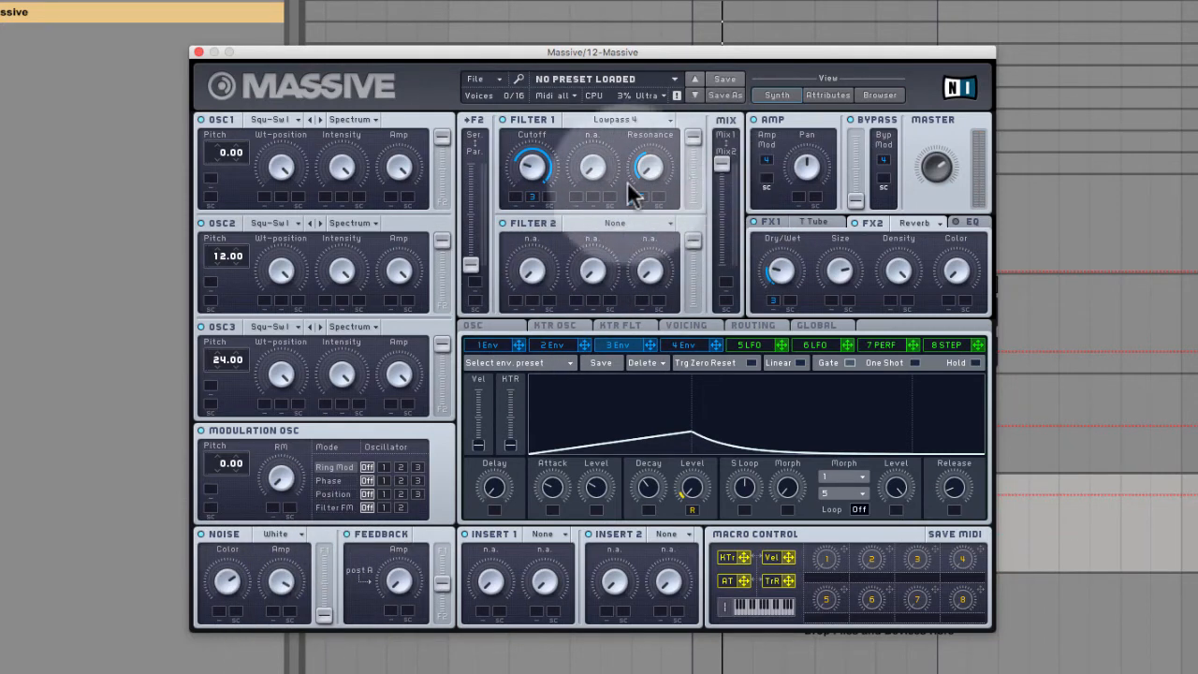
click(605, 223)
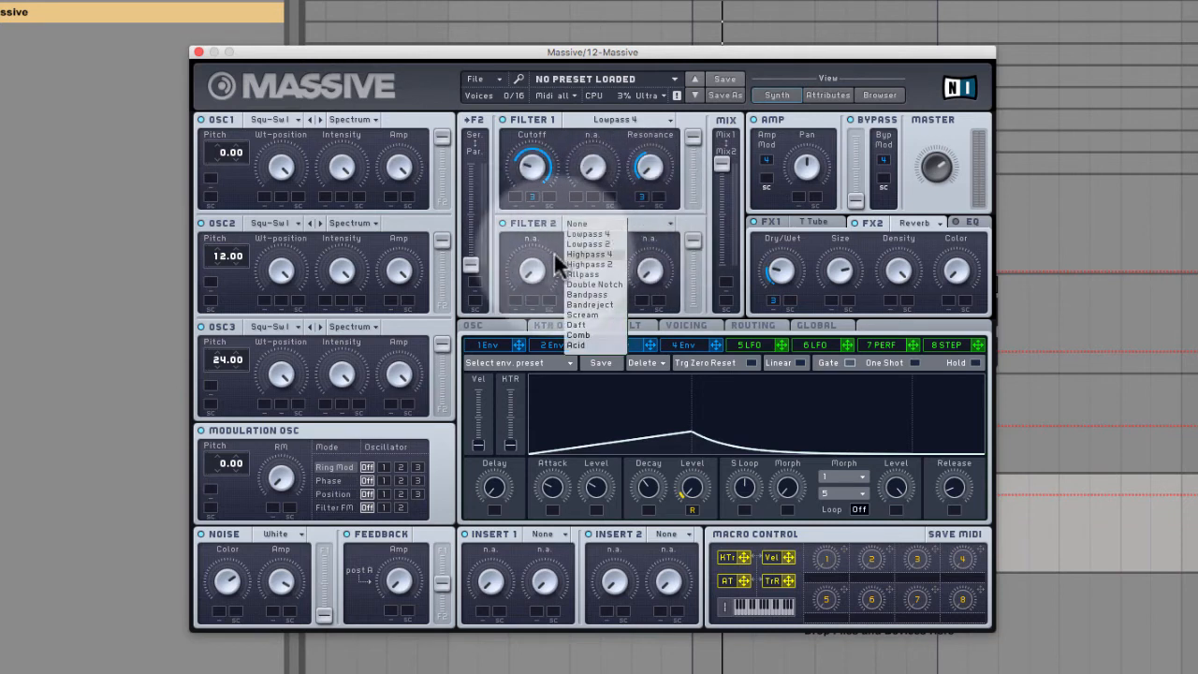
click(592, 255)
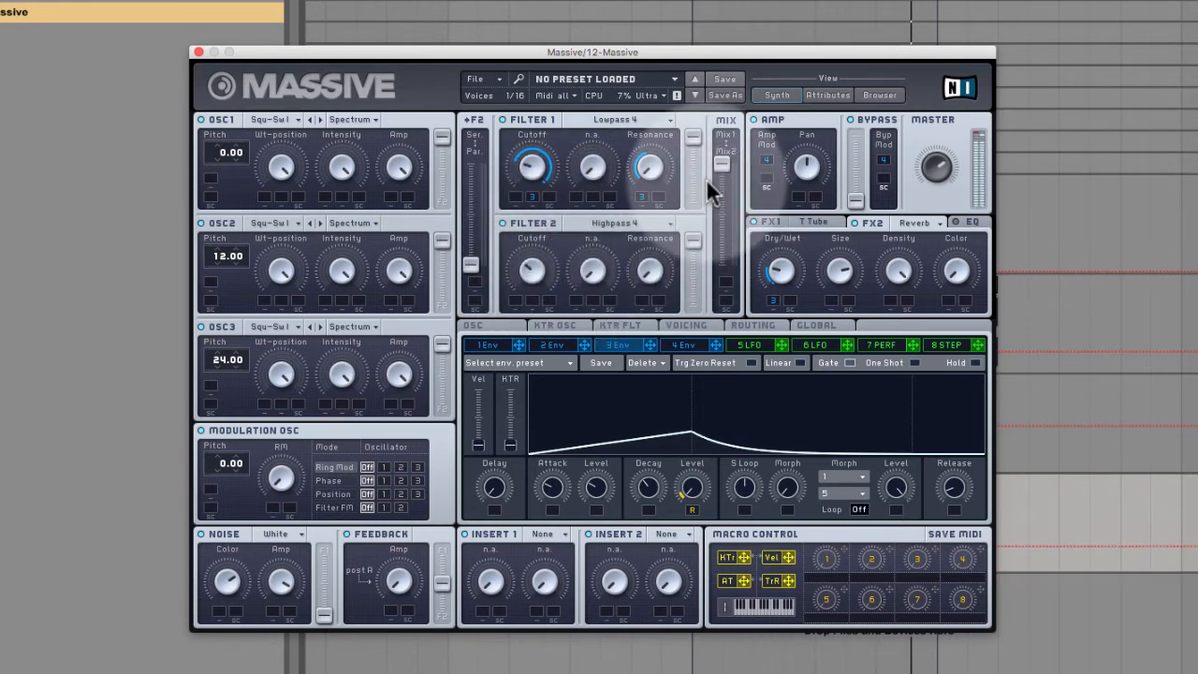
Step: Blend the filter mix partway toward Mix2 and assign envelope 3 to modulate the noise Amp
drag(721, 163, 721, 213)
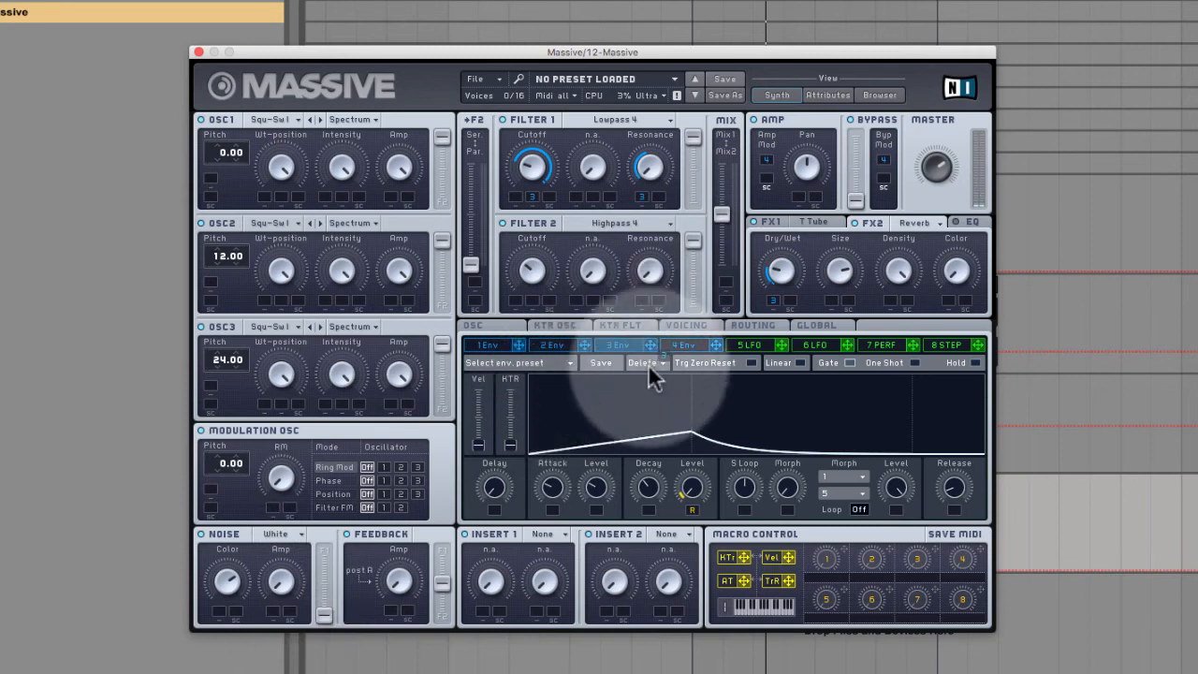
drag(274, 607, 300, 564)
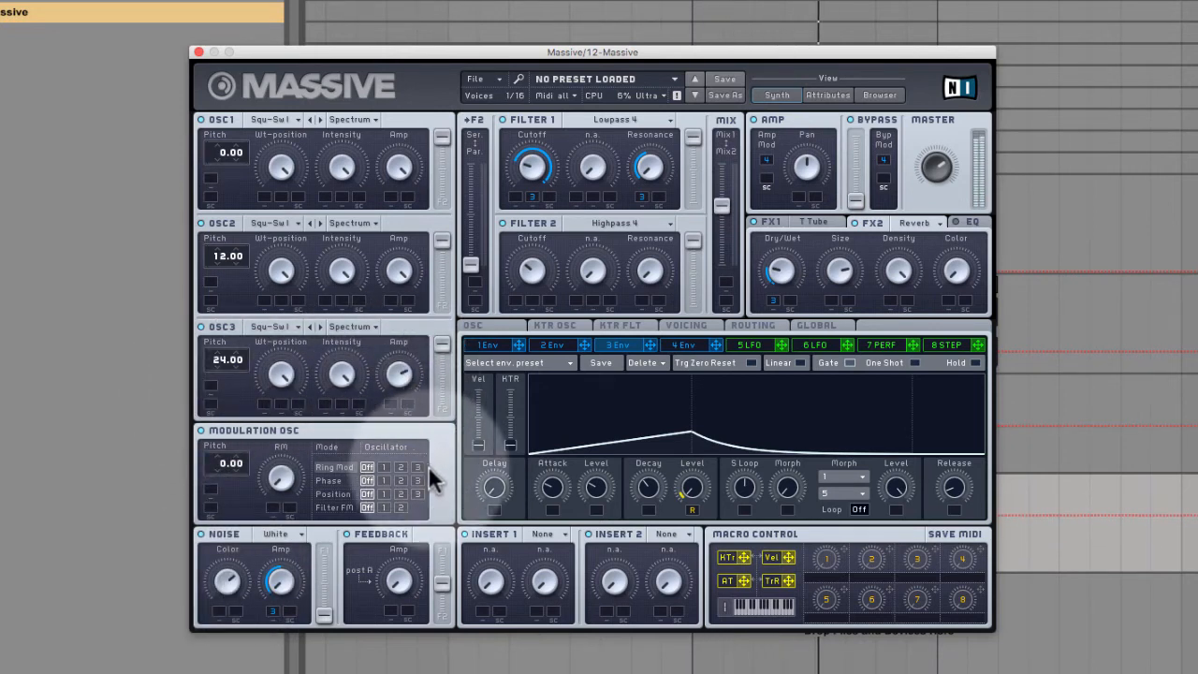
Step: Add the Spectrum effect after Massive on the 12 Massive track and examine the riff in its enlarged display during playback
click(1, 132)
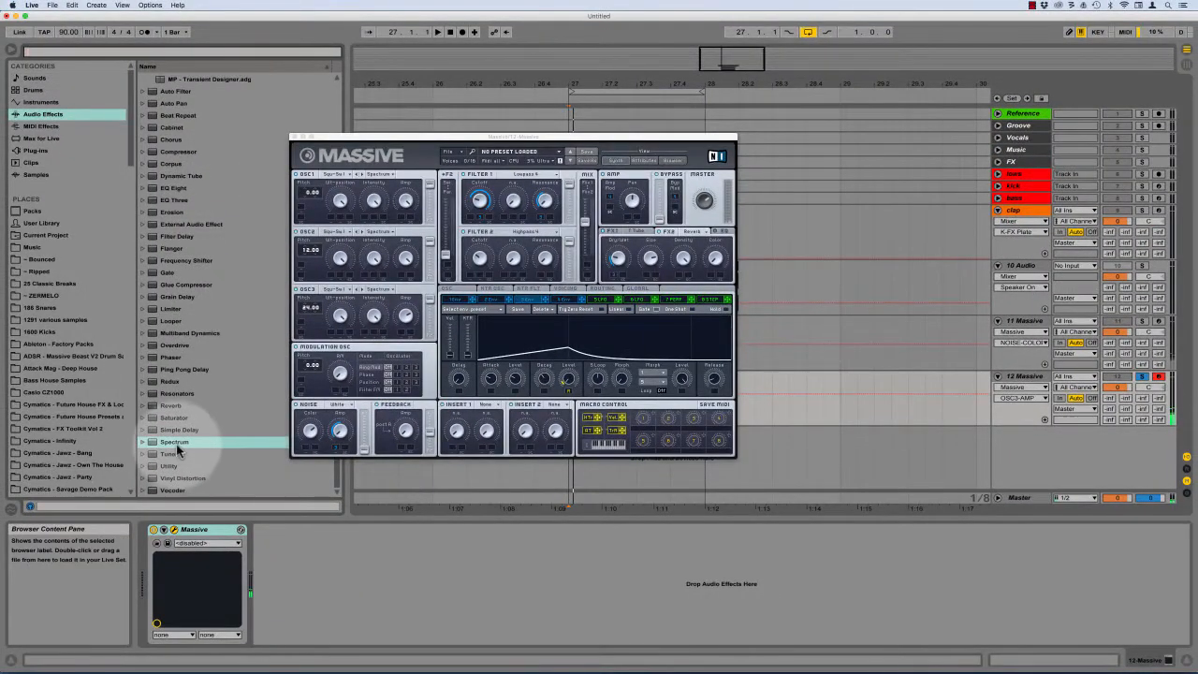
drag(176, 444, 464, 618)
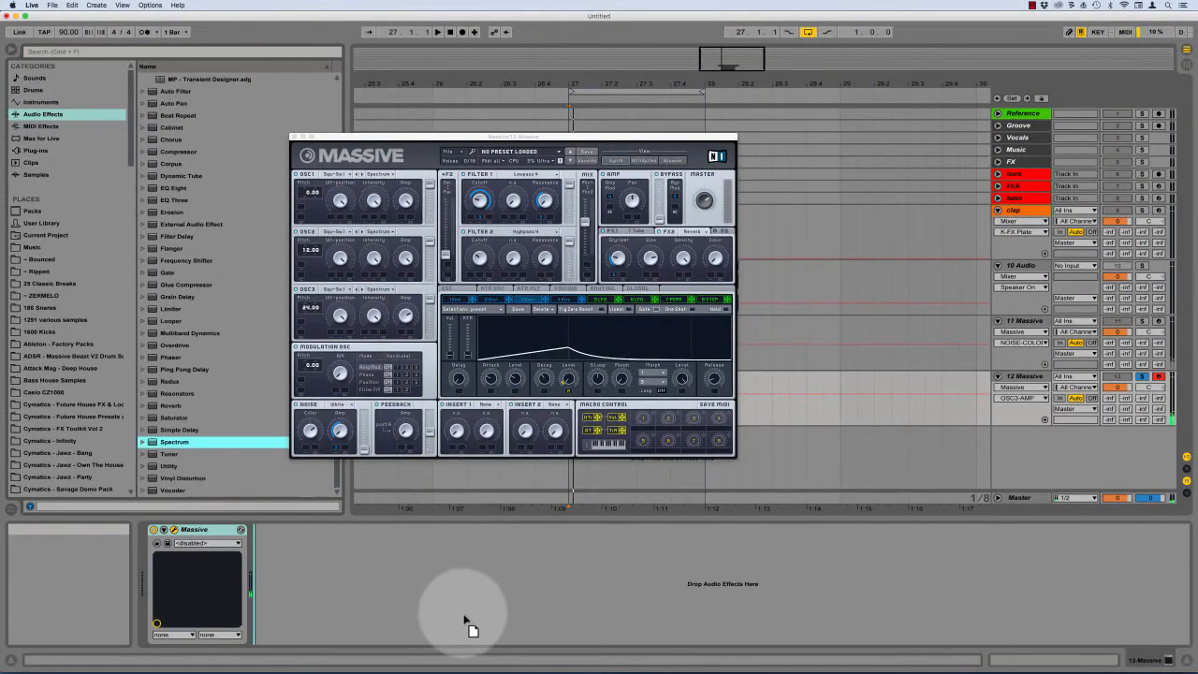
double_click(431, 584)
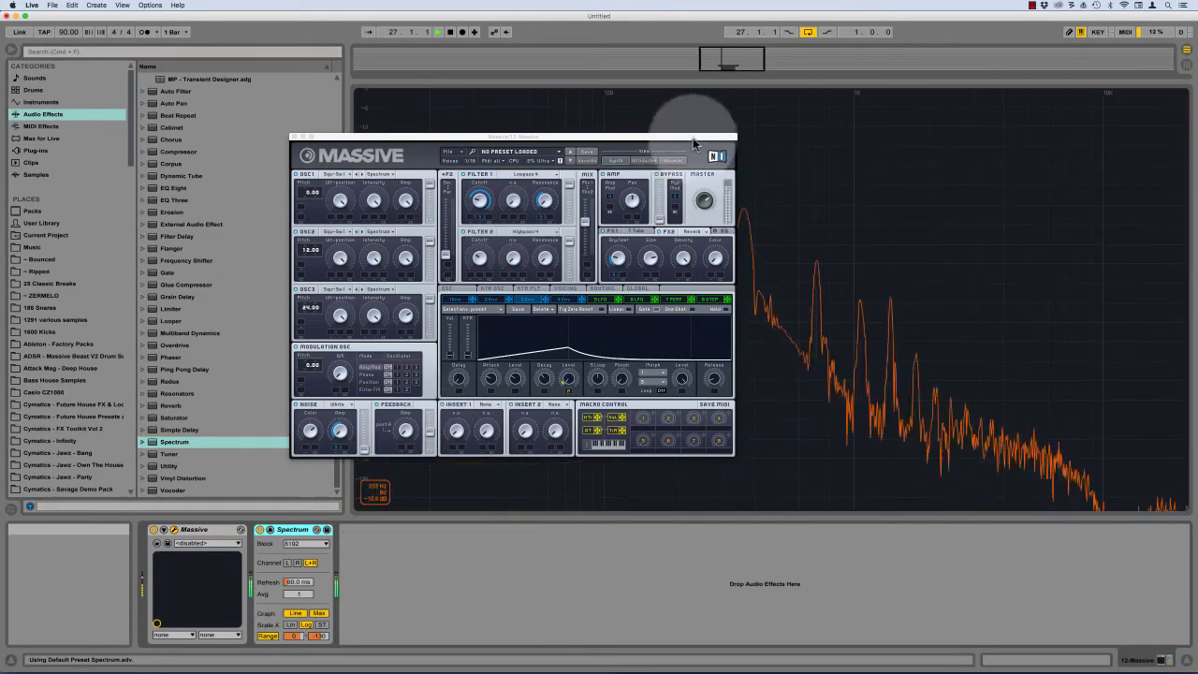
key(space)
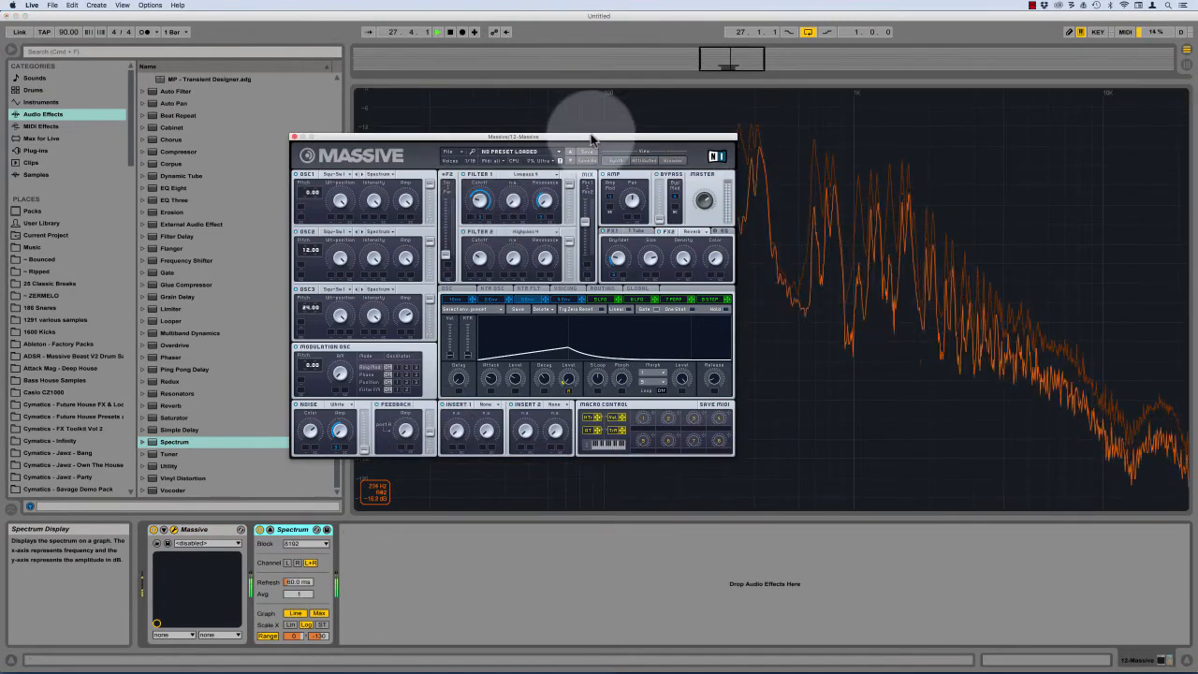
drag(590, 139, 435, 154)
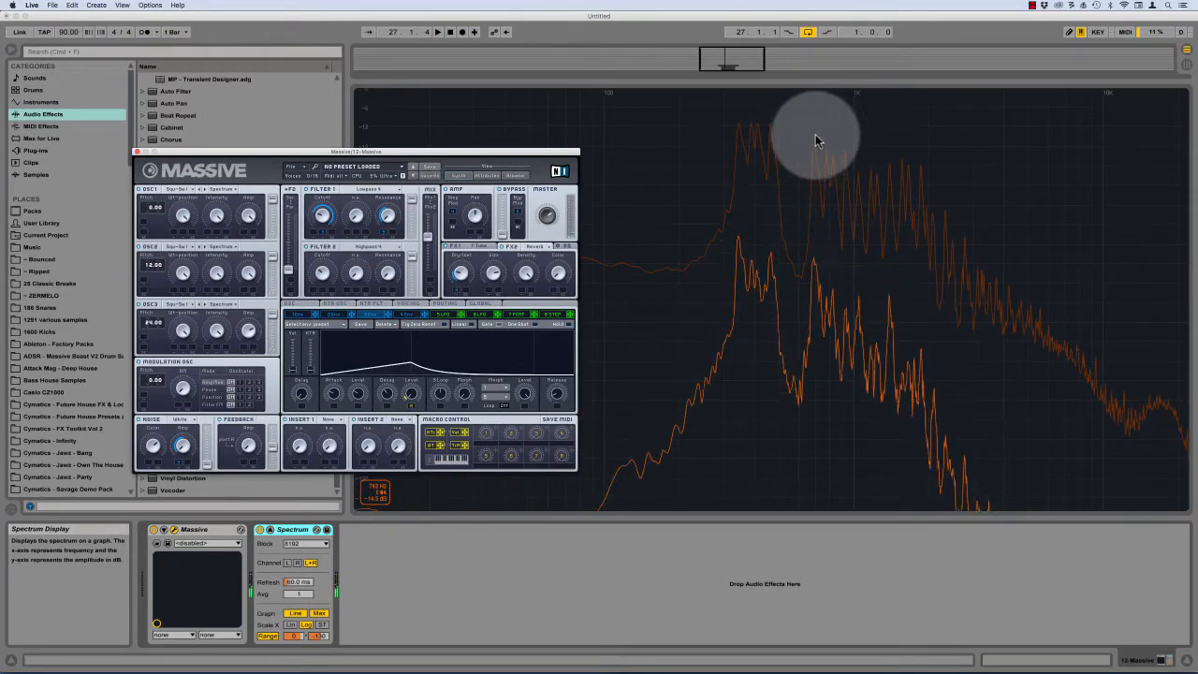
double_click(849, 155)
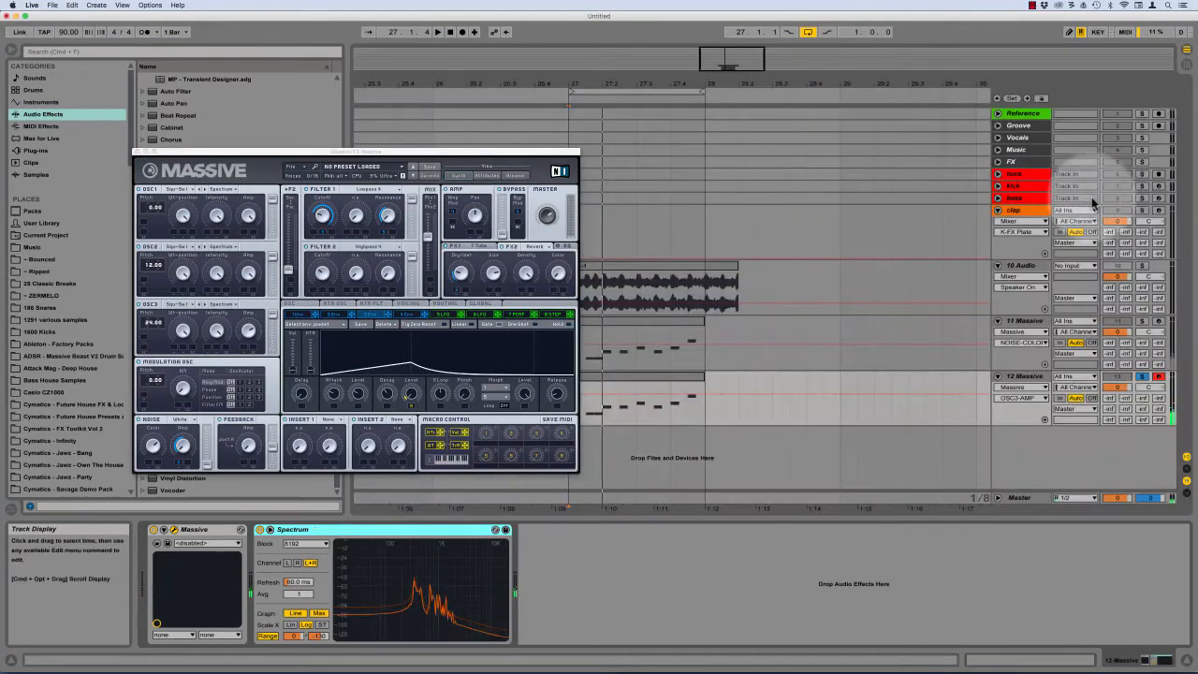
Step: Examine the 10 Audio track's enlarged Spectrum display for comparison, and return to the 12 Massive track's devices
click(1029, 267)
double_click(315, 621)
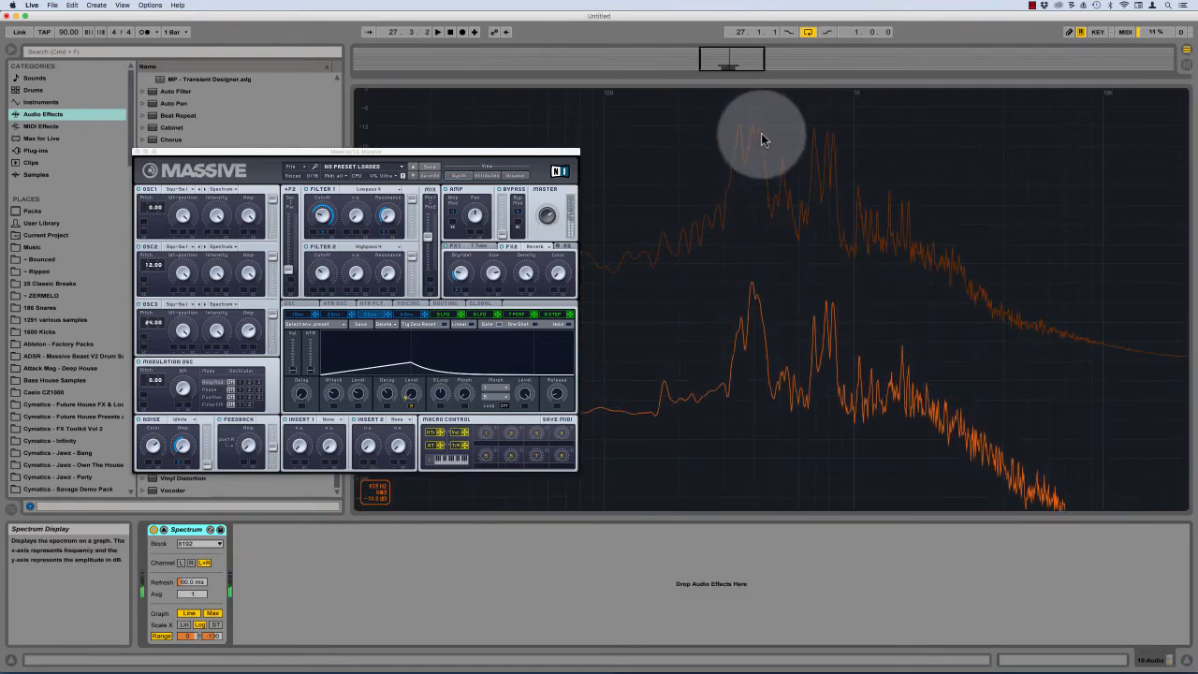
double_click(780, 177)
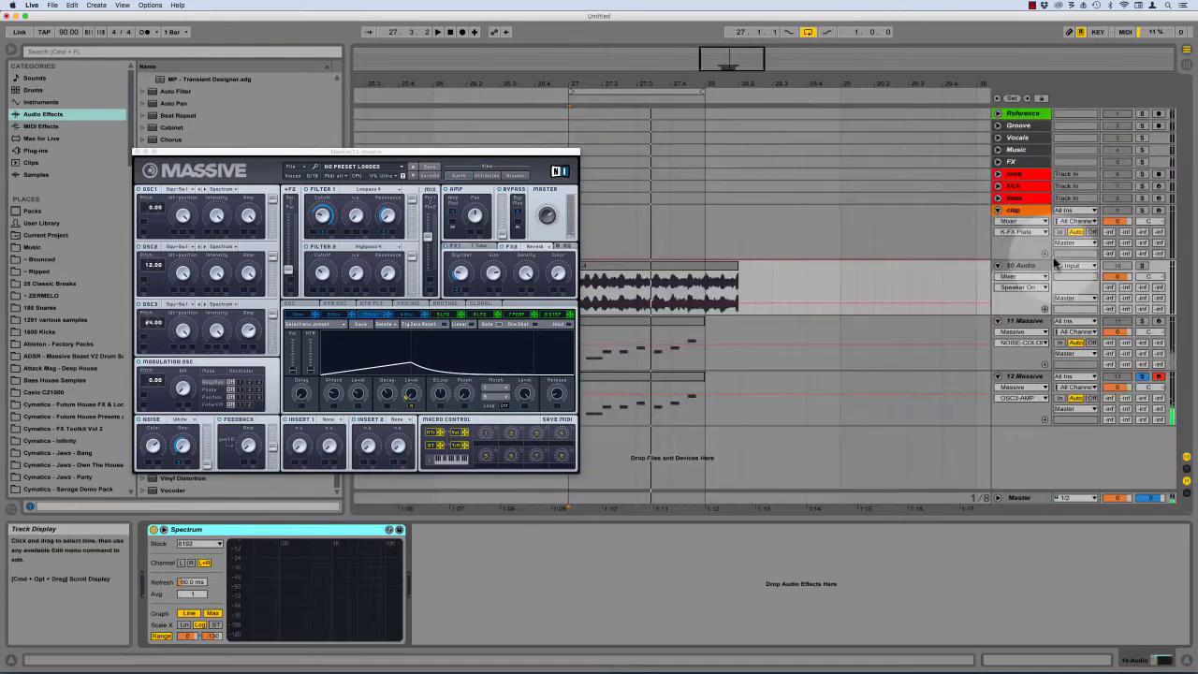
click(1037, 377)
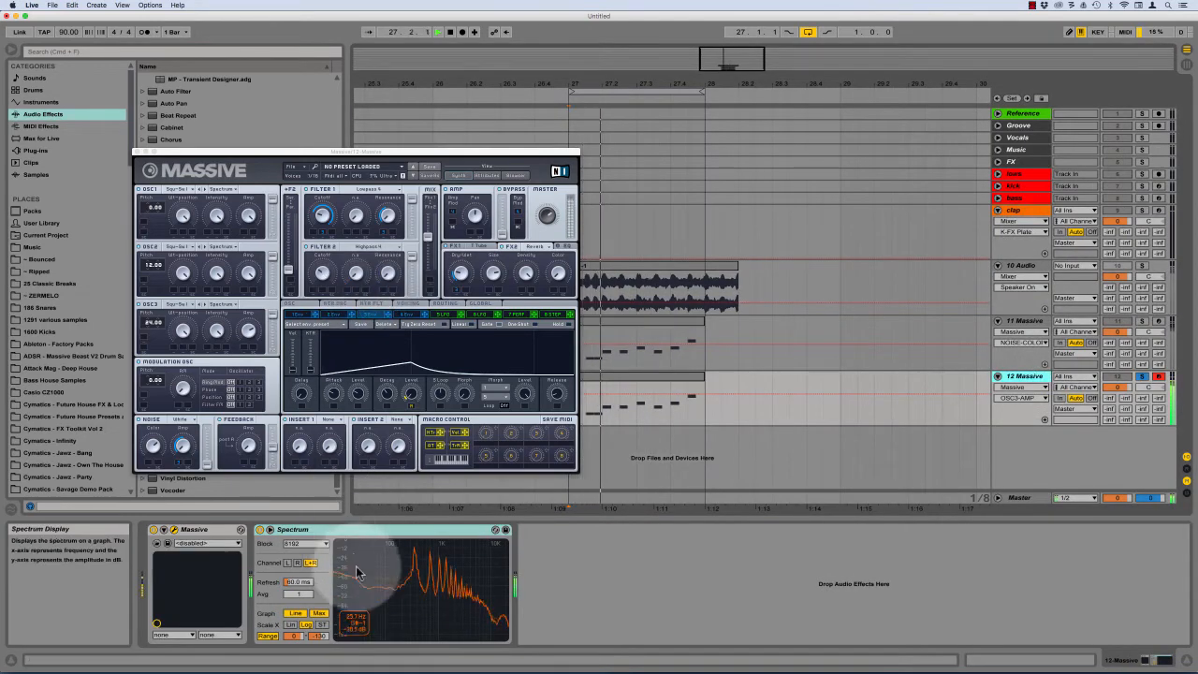
Step: Enlarge the 12 Massive track's Spectrum display and lower the OSC1 Amp slightly while checking the riff during playback
double_click(416, 562)
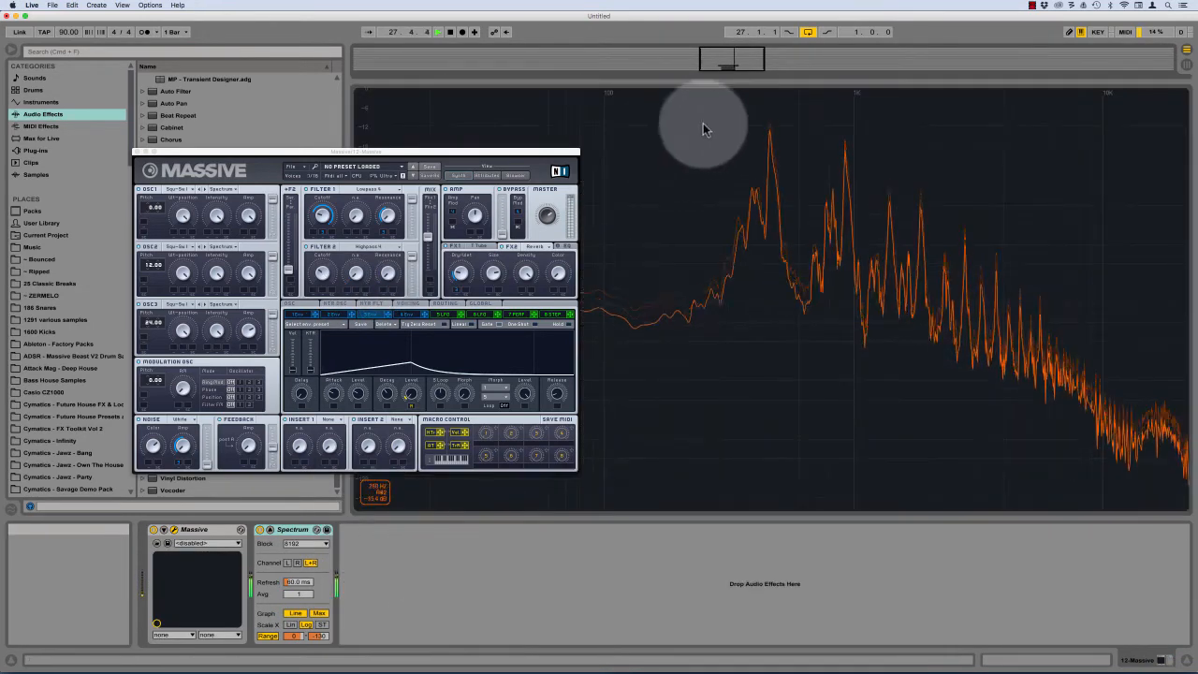
drag(248, 215, 249, 229)
key(space)
key(space)
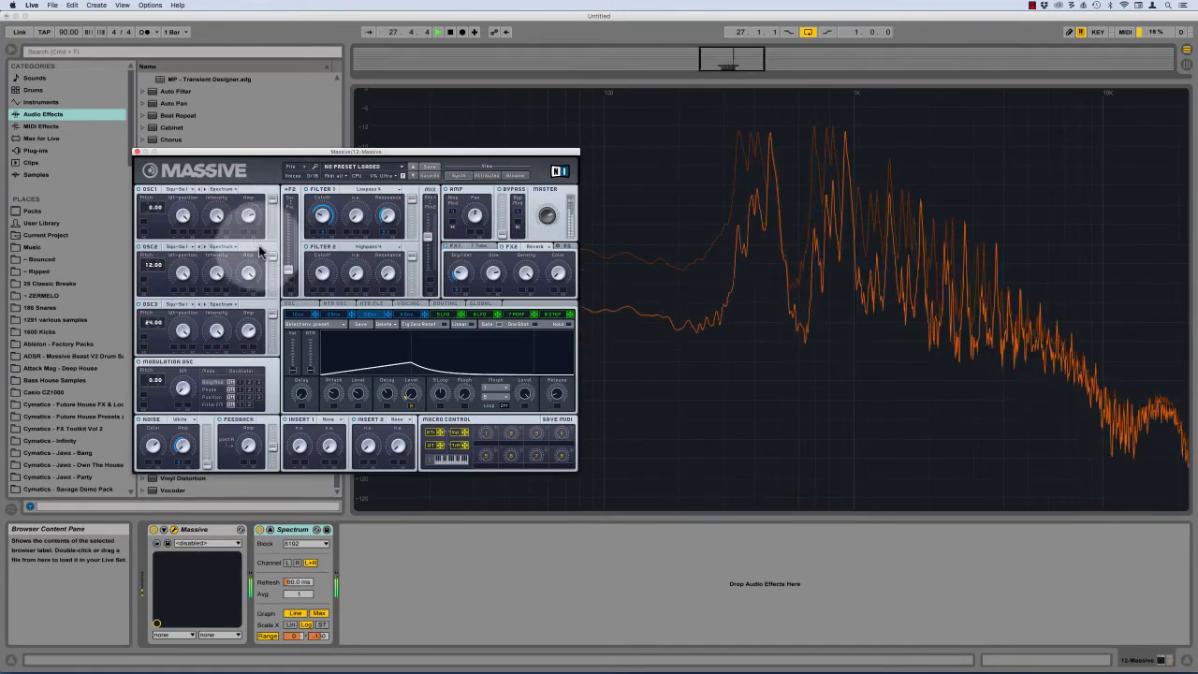
key(space)
key(space)
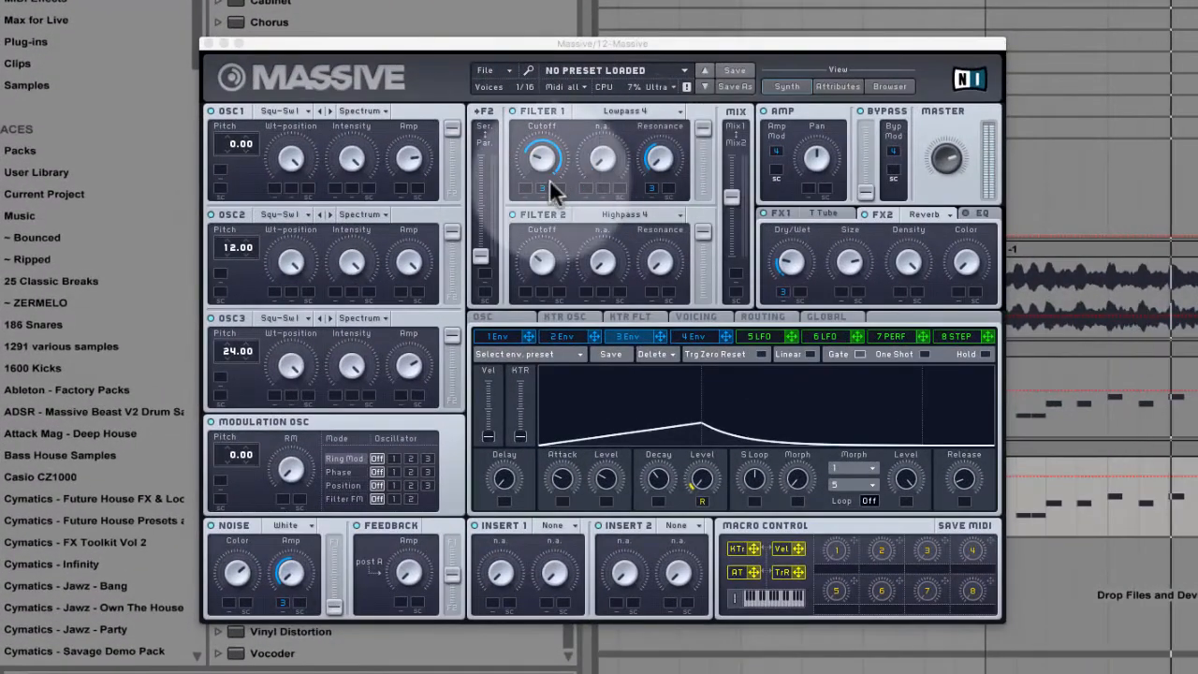
Step: Raise Filter 1's Resonance and fine-tune the envelope 3 modulation amounts on its Cutoff and Resonance and on the Reverb Dry/Wet
click(543, 216)
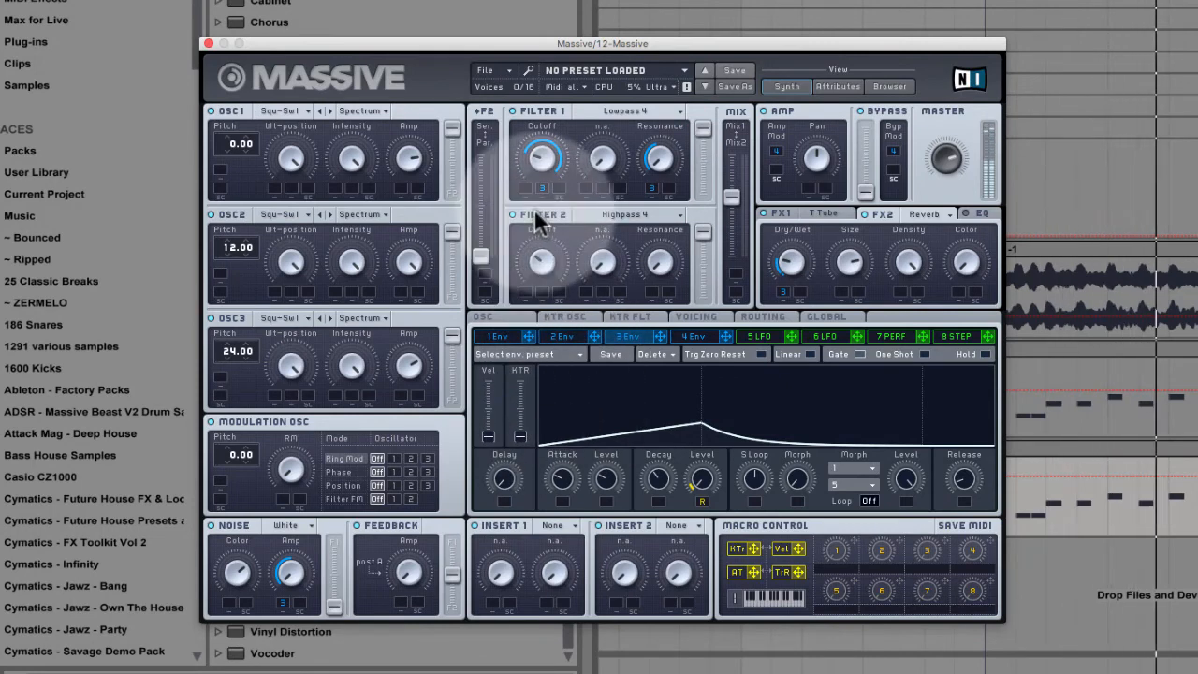
drag(540, 185, 541, 188)
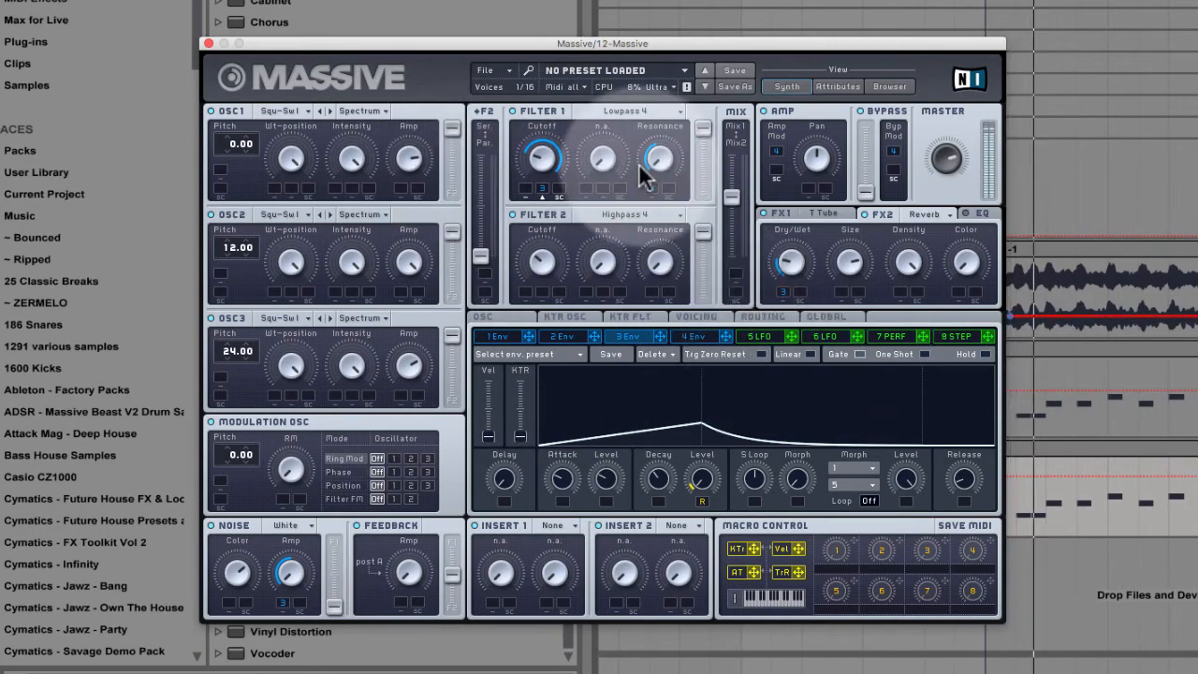
drag(665, 155, 682, 107)
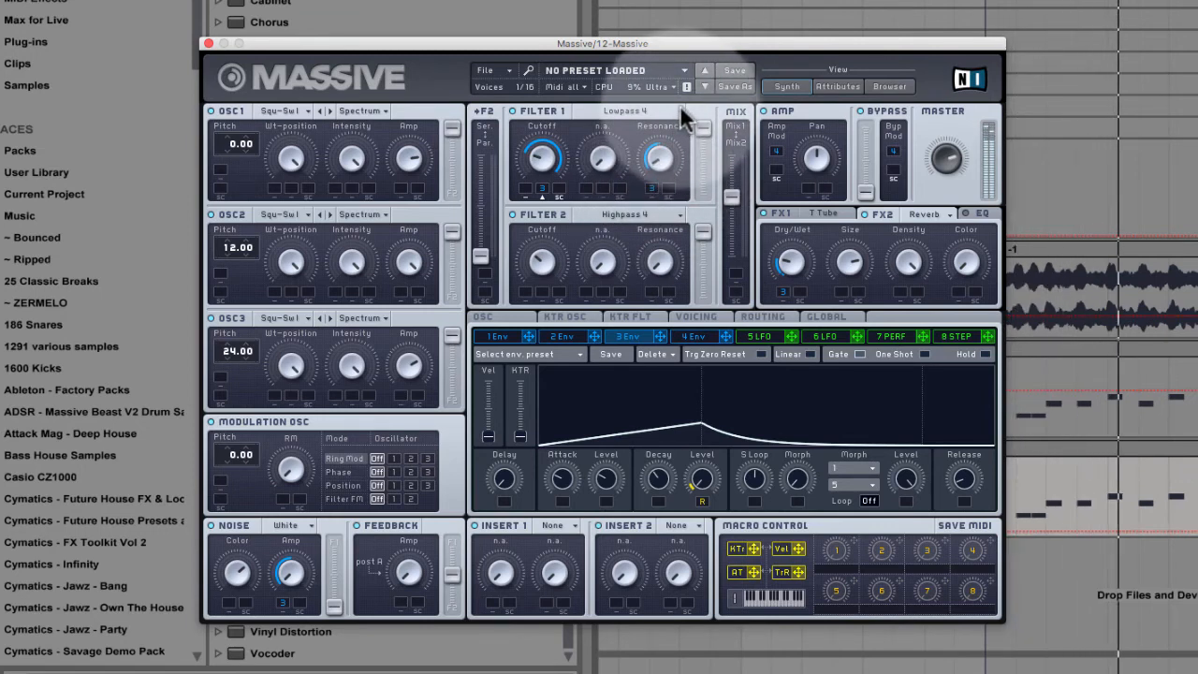
drag(656, 185, 655, 189)
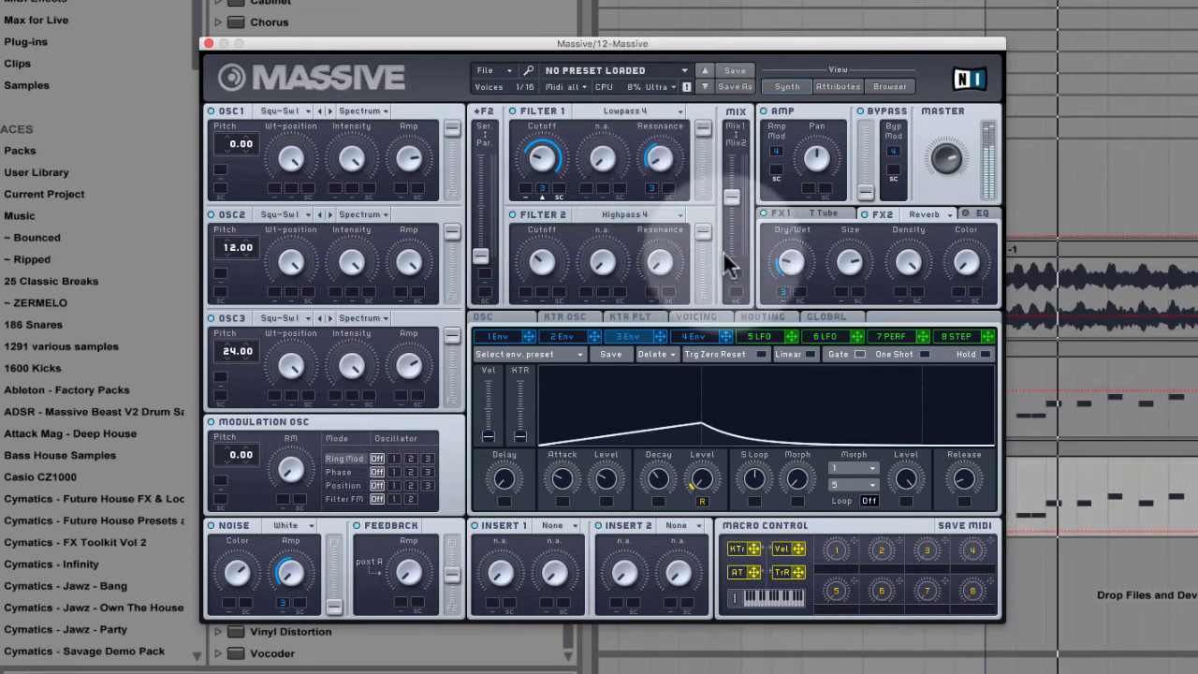
drag(804, 288, 804, 283)
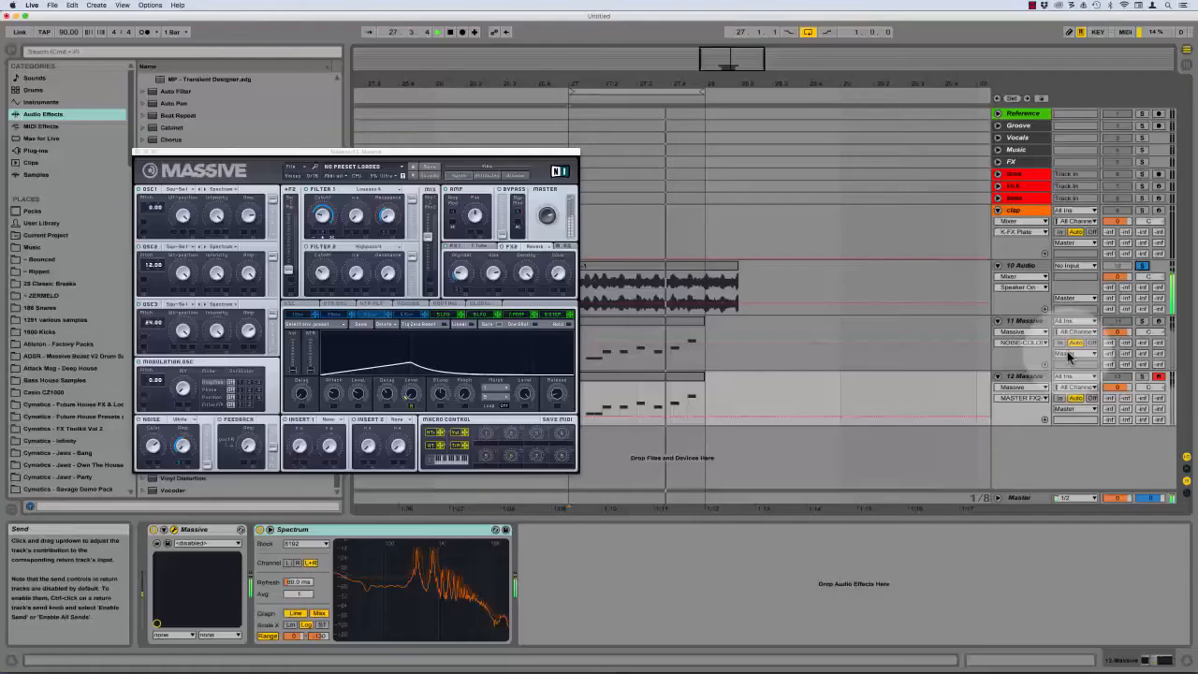
Step: Finish listening to the 10 Audio reference and close the 12 Massive track's synth window
click(899, 277)
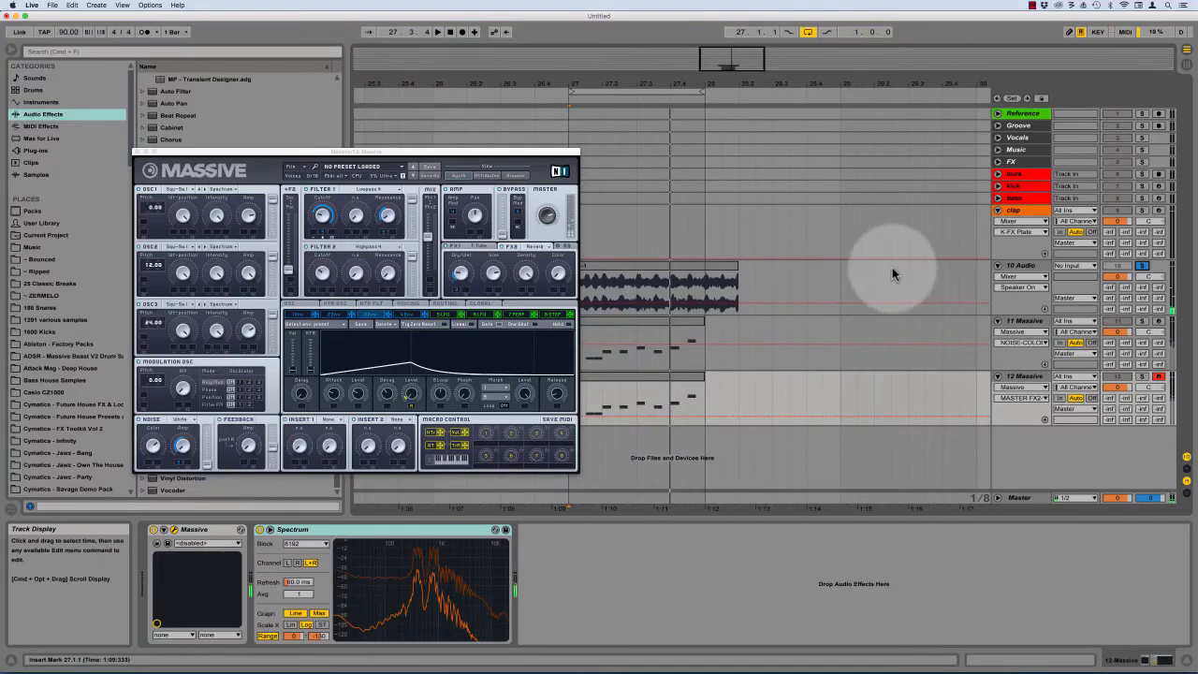
click(494, 151)
drag(493, 157, 699, 163)
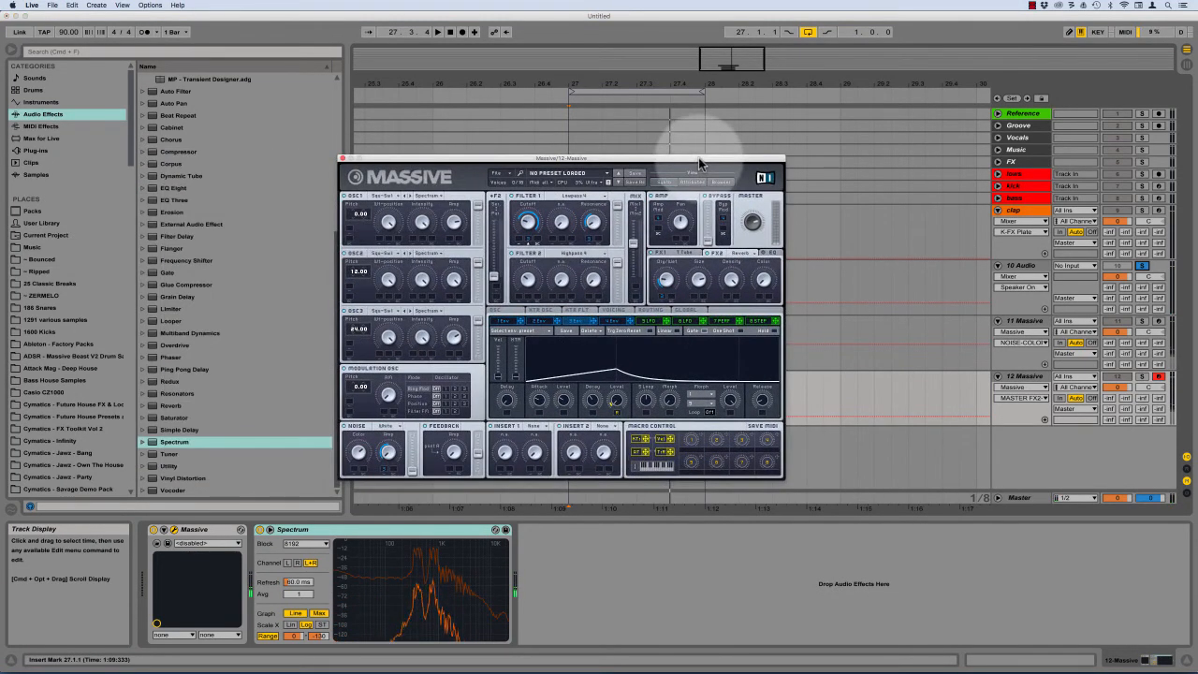
click(342, 160)
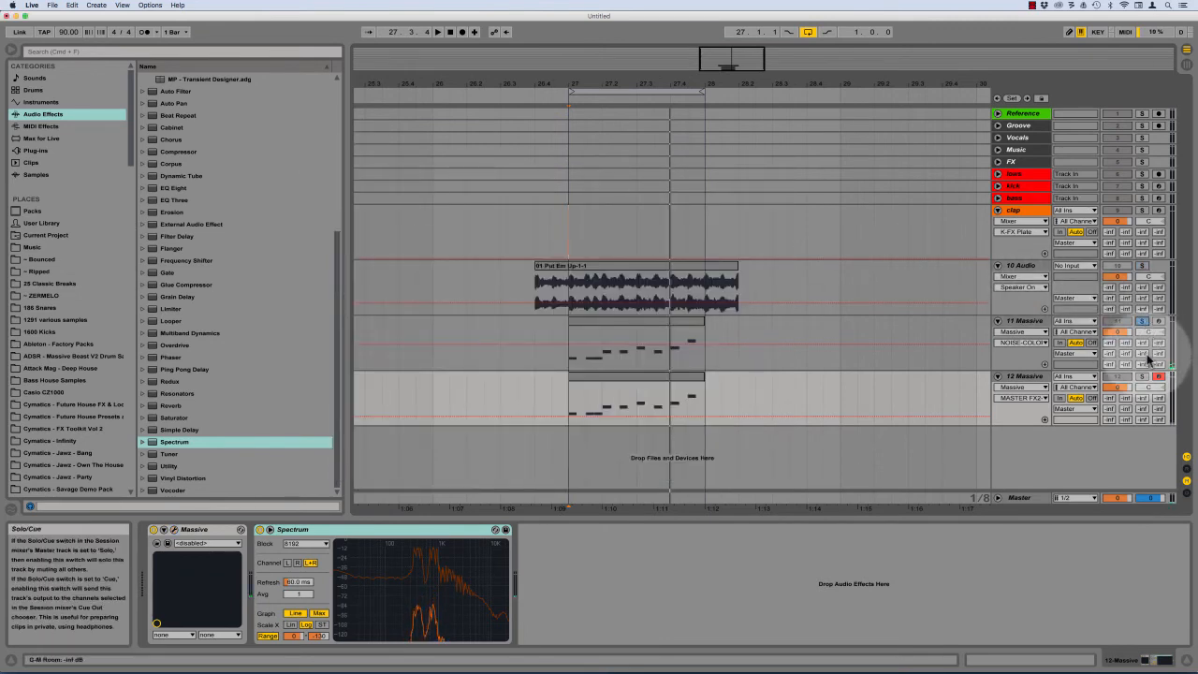
Step: Compare the 11 Massive and 12 Massive tracks by soloing them alternately during playback, ending with 11 Massive selected and soloed
click(1020, 321)
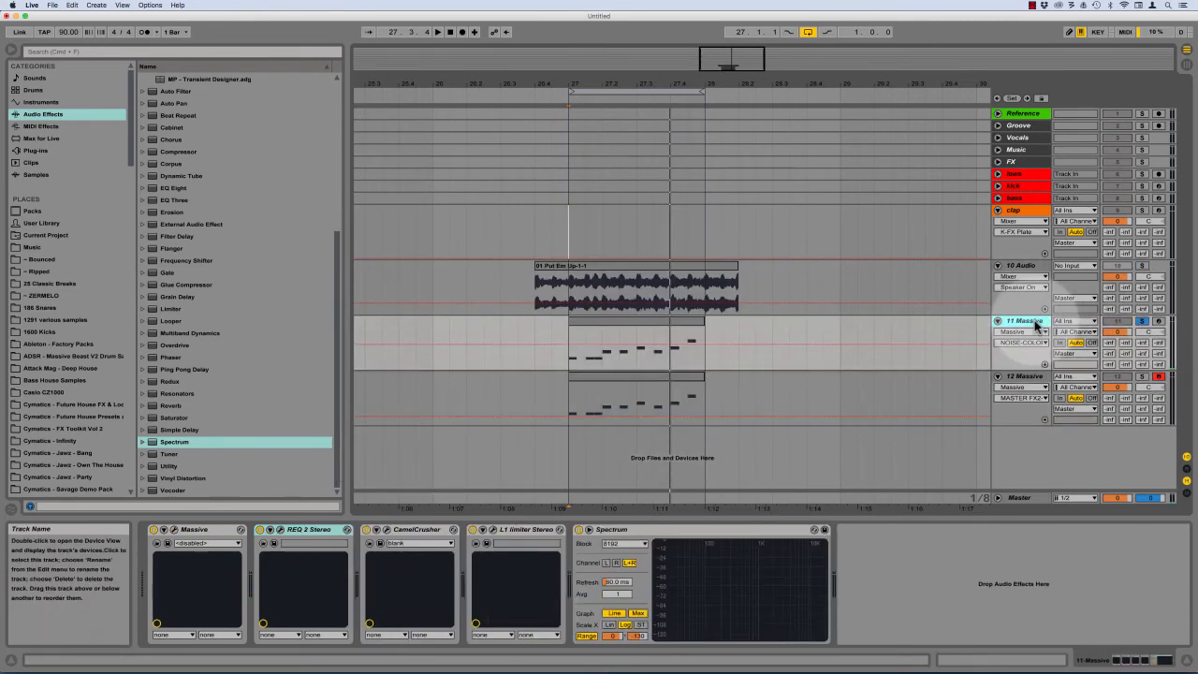
key(space)
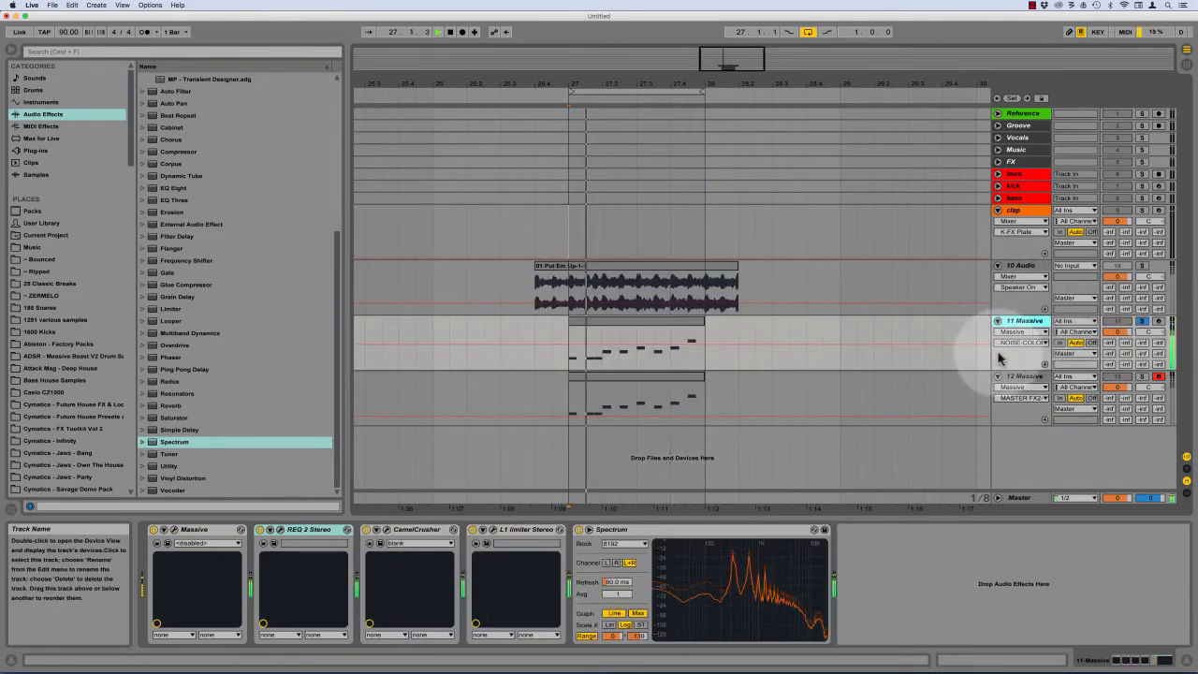
click(1142, 377)
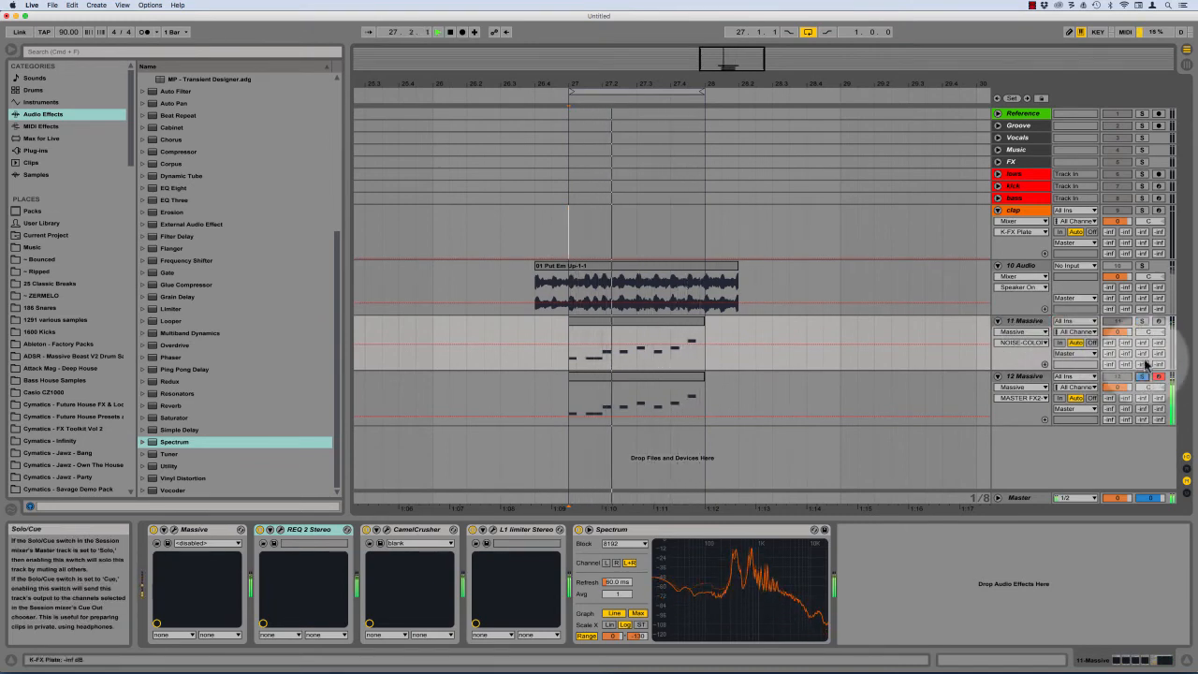
click(1142, 323)
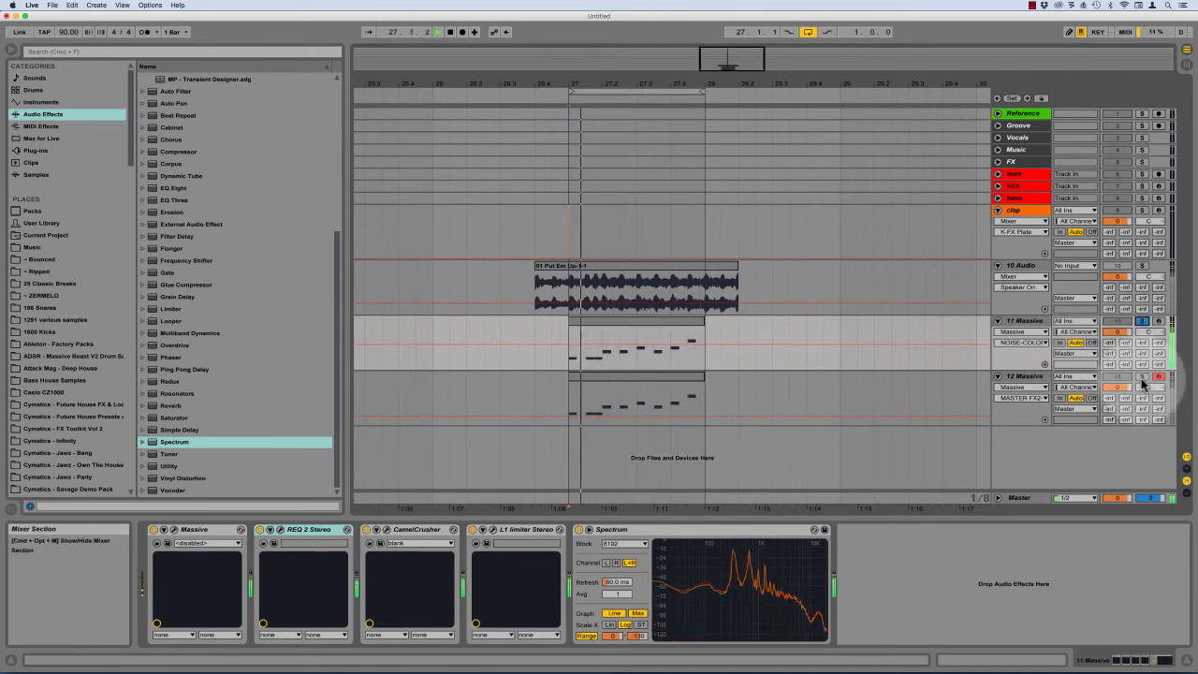
click(1142, 378)
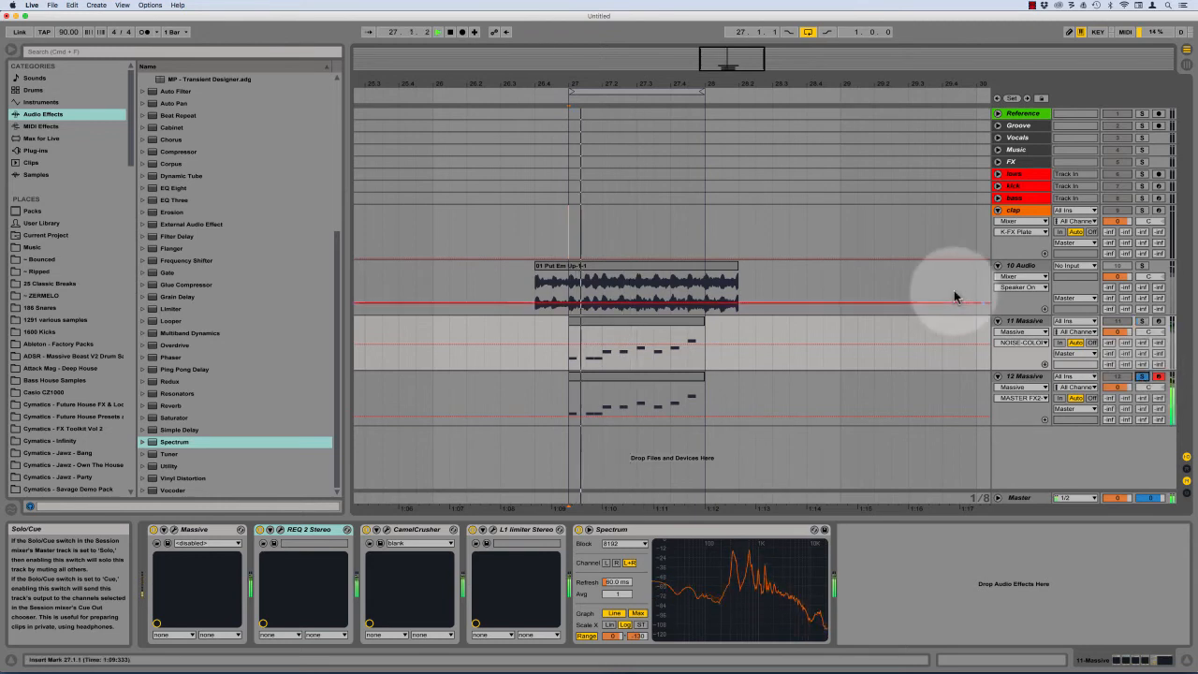
click(1015, 322)
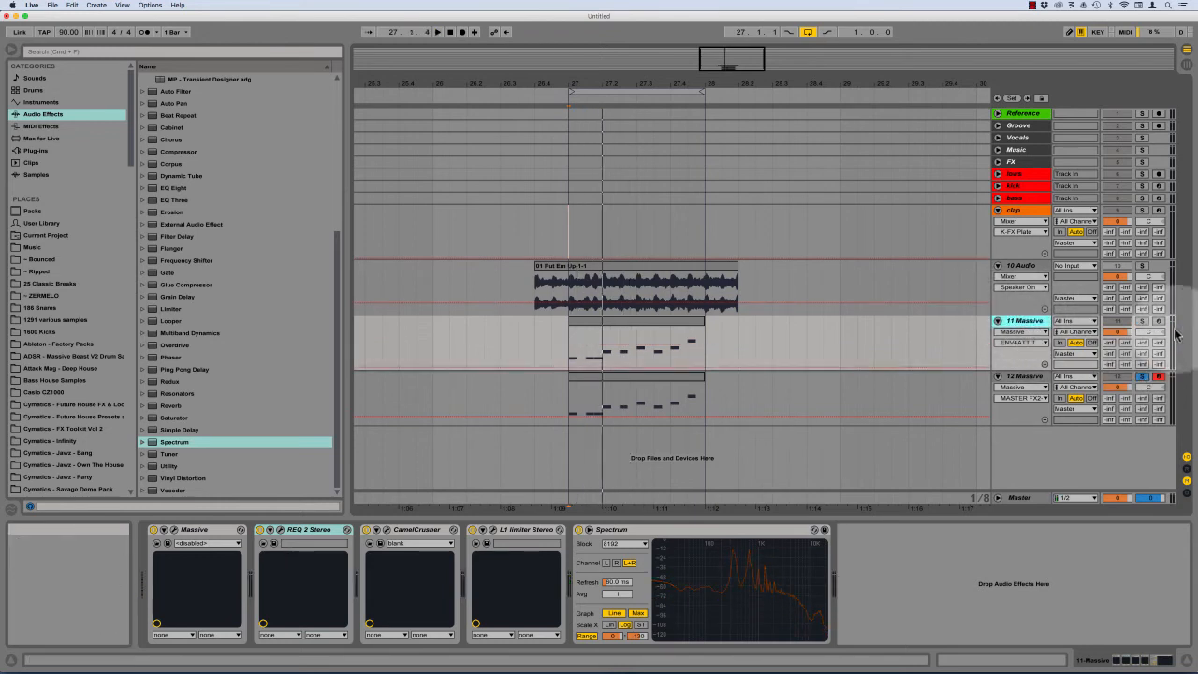
click(1140, 323)
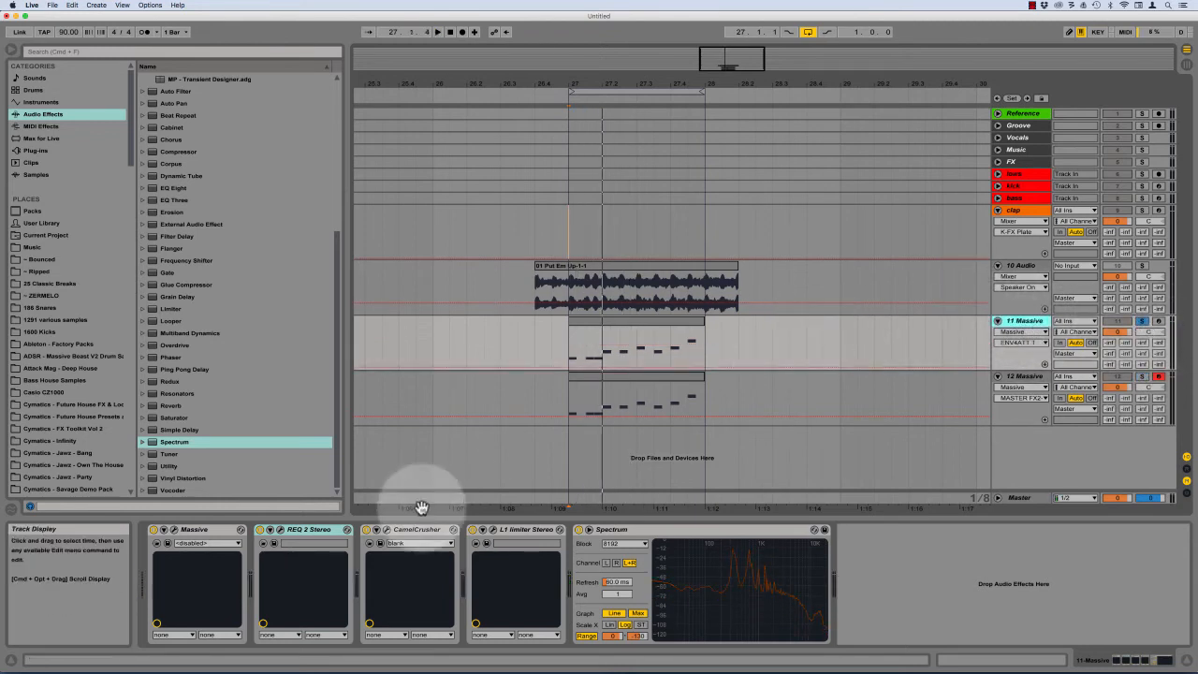